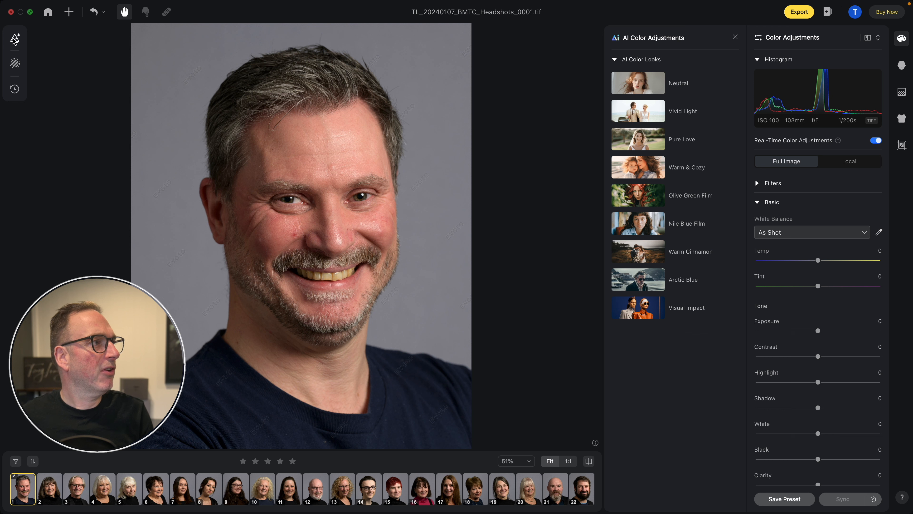
# - Look through the recommended and personal presets, the color masks and the edit history, then collapse the side list
pyautogui.click(15, 38)
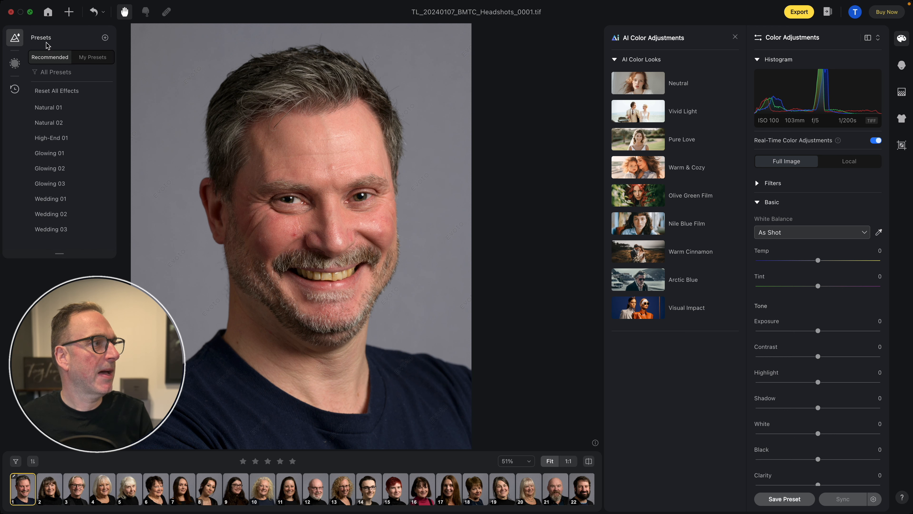
pyautogui.click(89, 60)
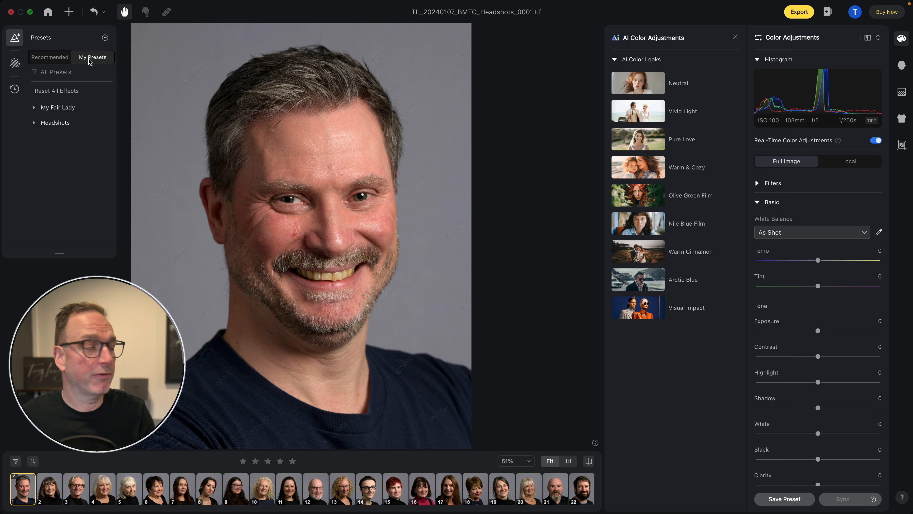
pyautogui.click(47, 60)
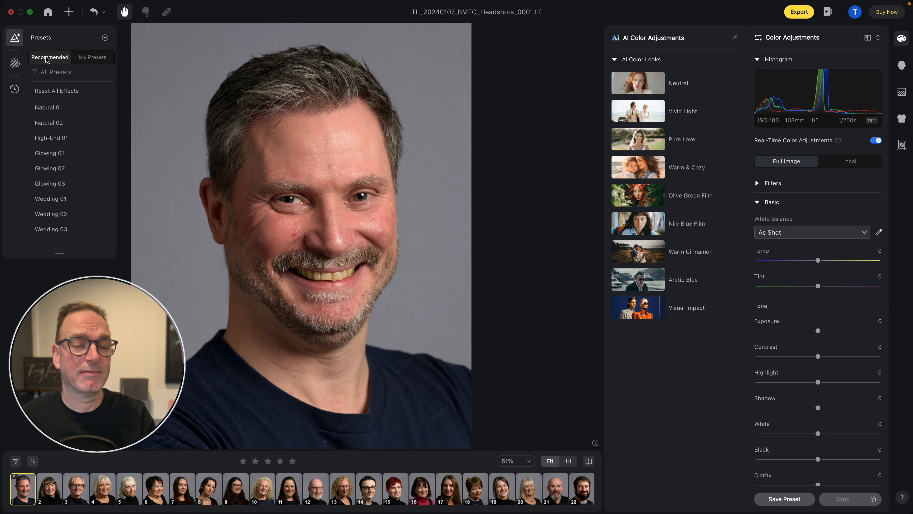
pyautogui.click(15, 63)
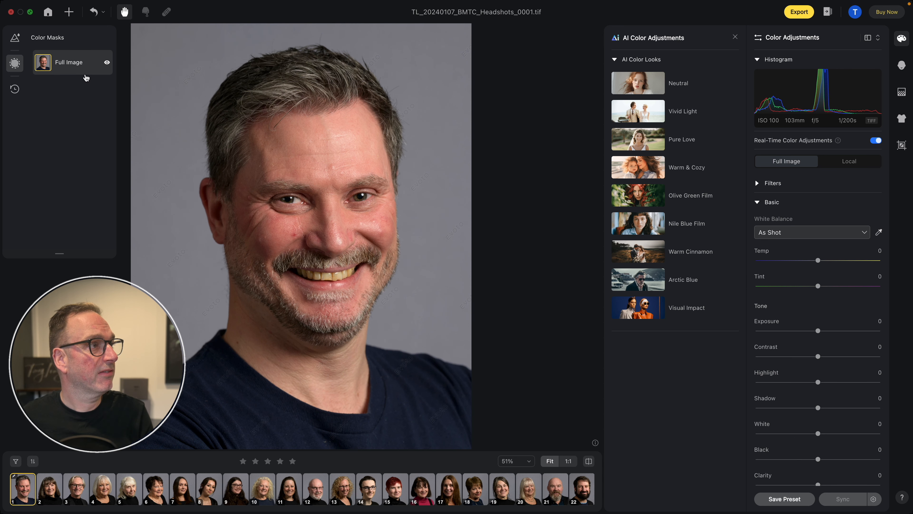
pyautogui.click(14, 89)
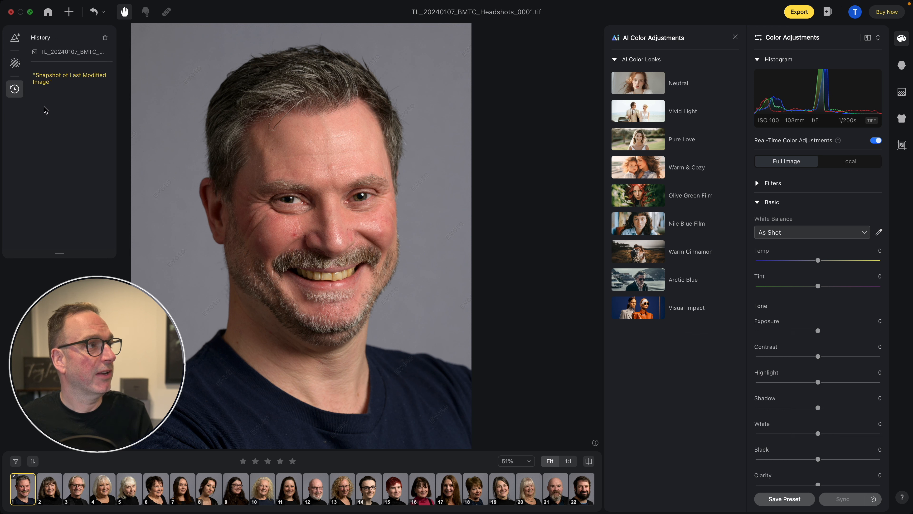
pyautogui.click(14, 38)
pyautogui.click(15, 38)
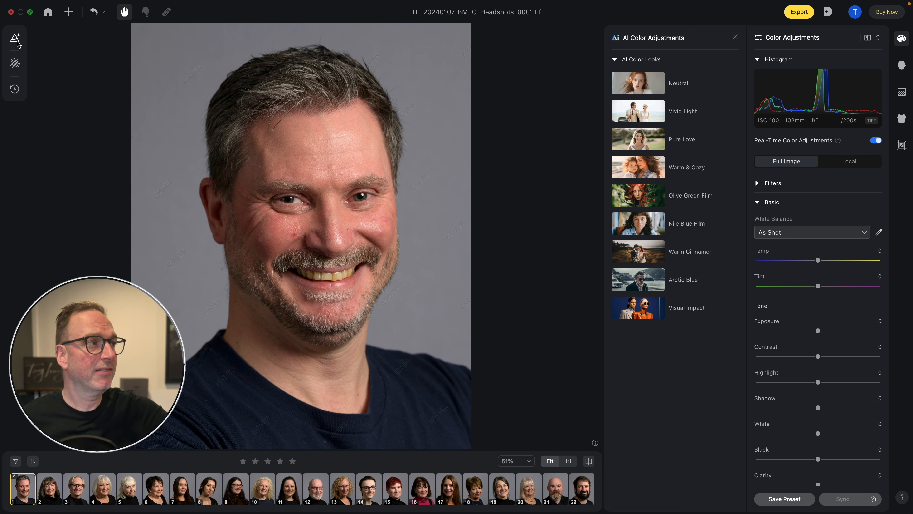
# - Go back to the project library and reopen the BMTC project
pyautogui.click(50, 12)
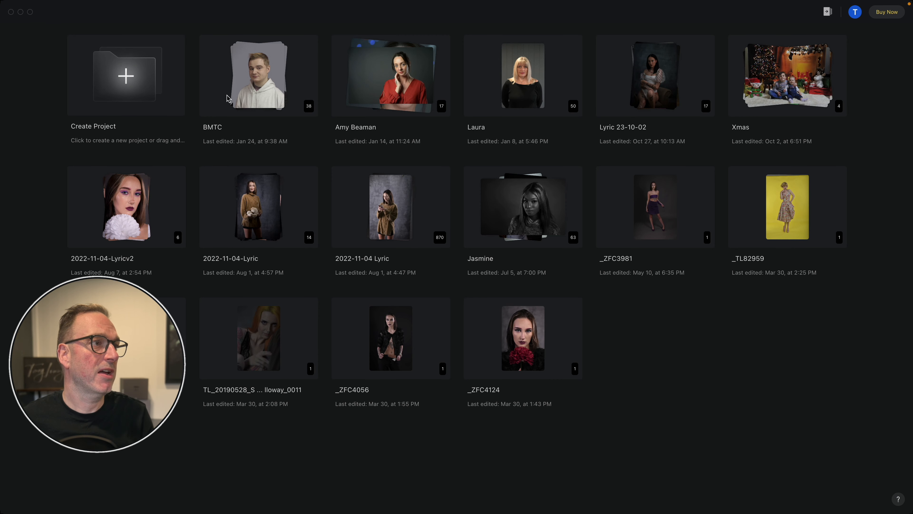
pyautogui.click(248, 88)
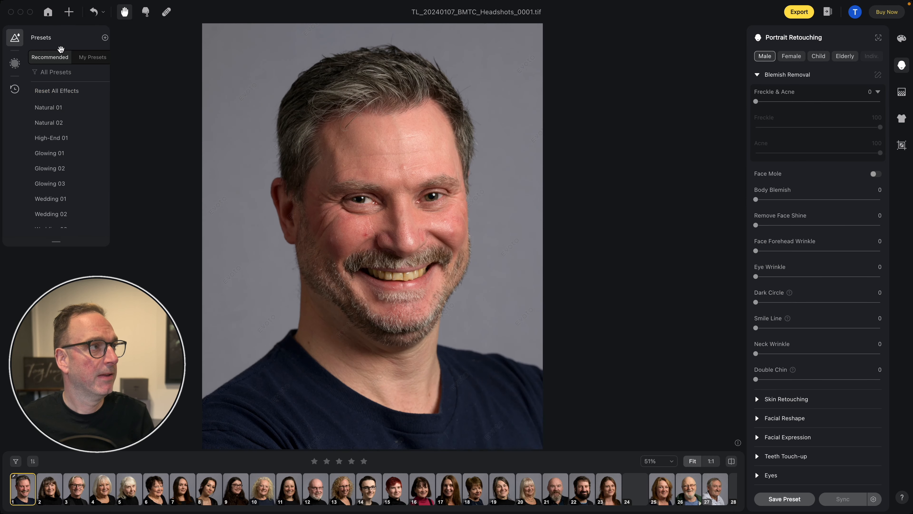
# - Check the available options for resetting effects and collapse the presets list
pyautogui.click(103, 13)
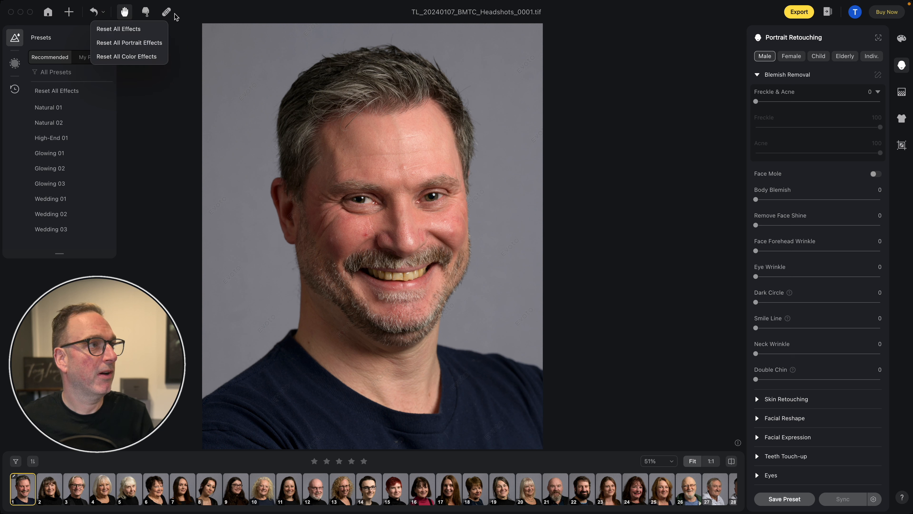
pyautogui.click(167, 13)
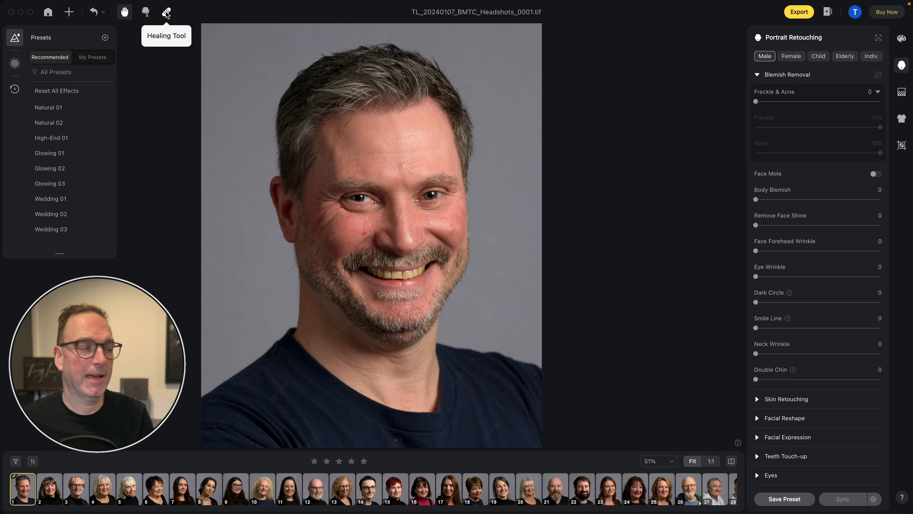
pyautogui.click(12, 39)
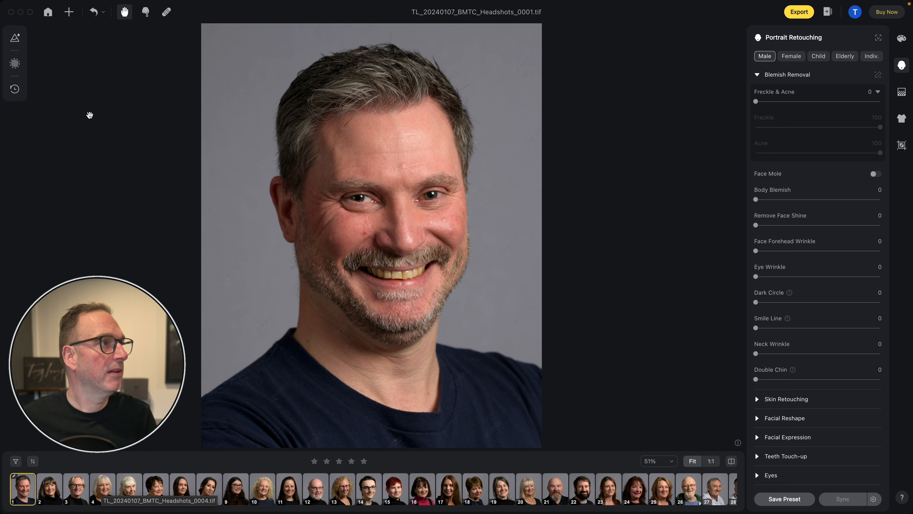
pyautogui.click(95, 13)
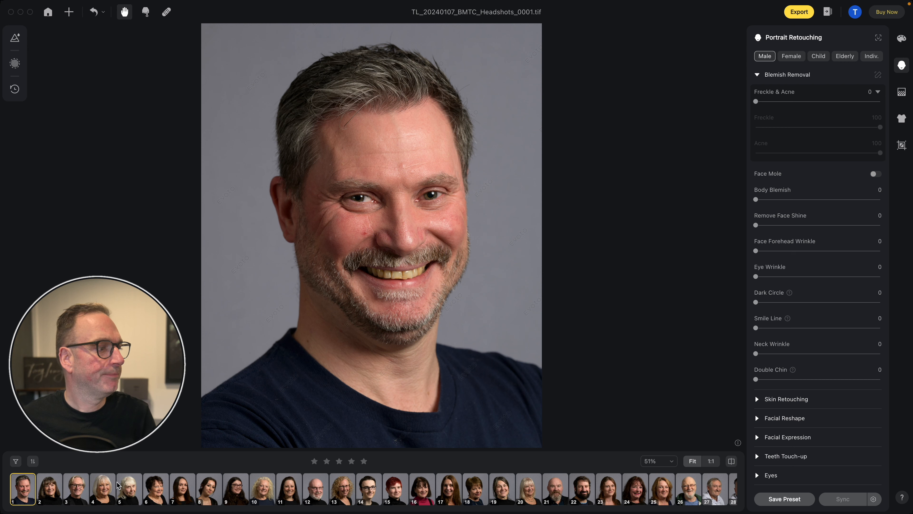
# - Examine the skin and teeth in the first headshot up close, ending with that image selected at full view
pyautogui.click(58, 495)
pyautogui.click(19, 492)
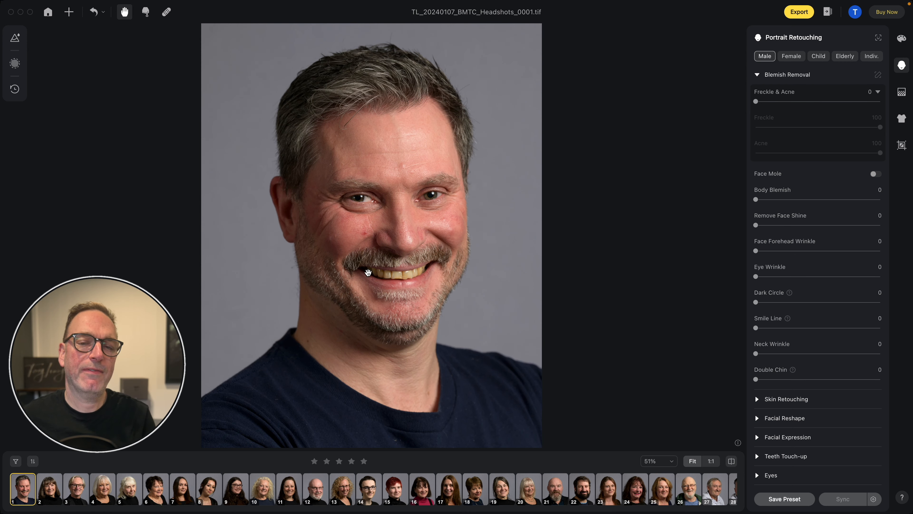
pyautogui.click(766, 200)
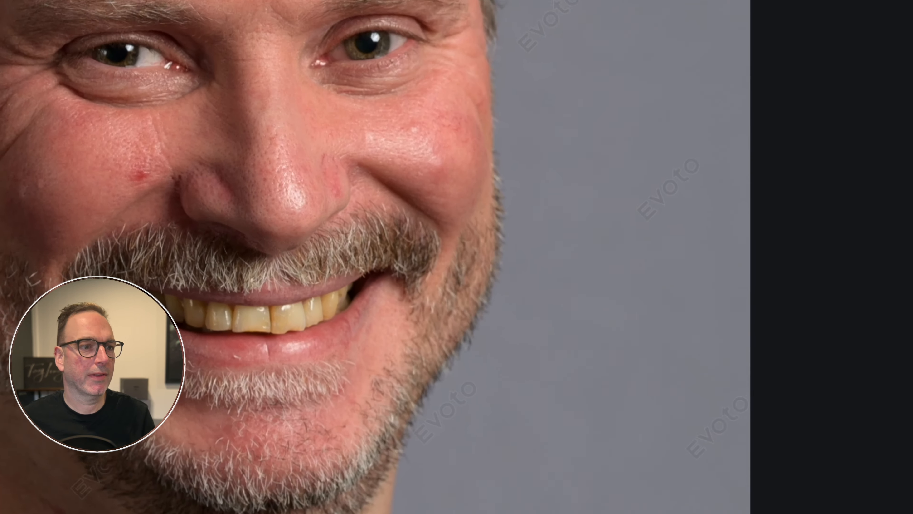
pyautogui.press('super+z')
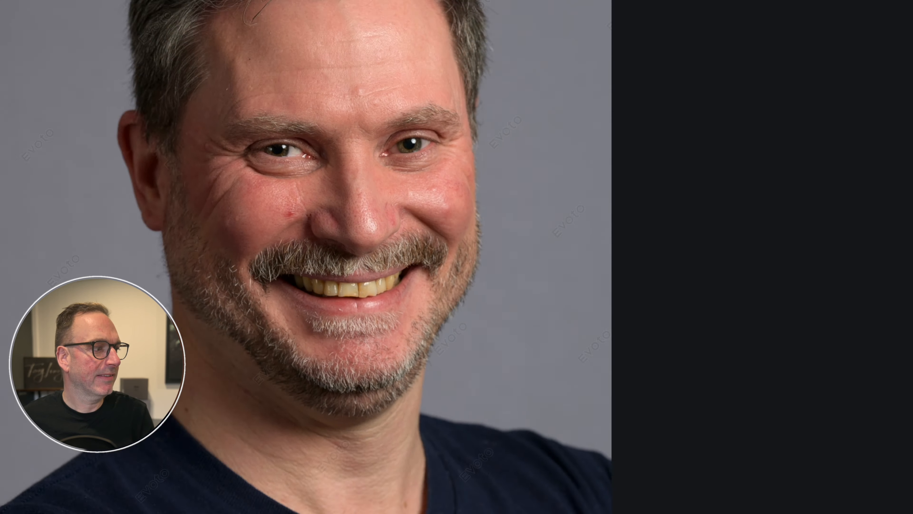
pyautogui.click(49, 489)
pyautogui.click(21, 490)
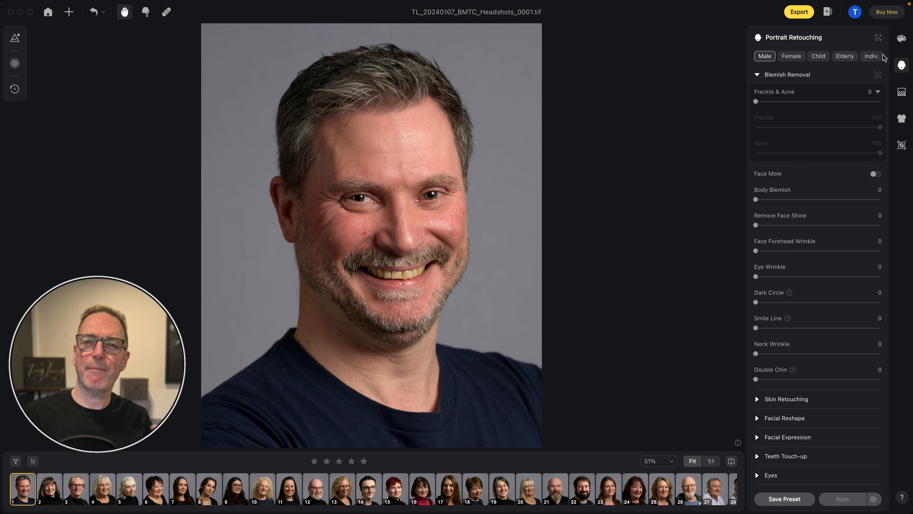
# - Apply the Neutral AI color look to the first headshot and compare it with the original
pyautogui.click(901, 39)
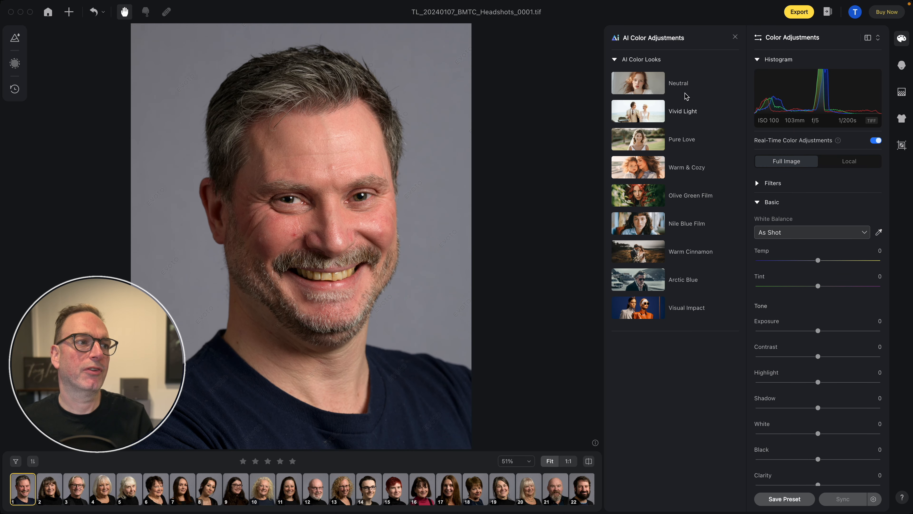
pyautogui.click(641, 85)
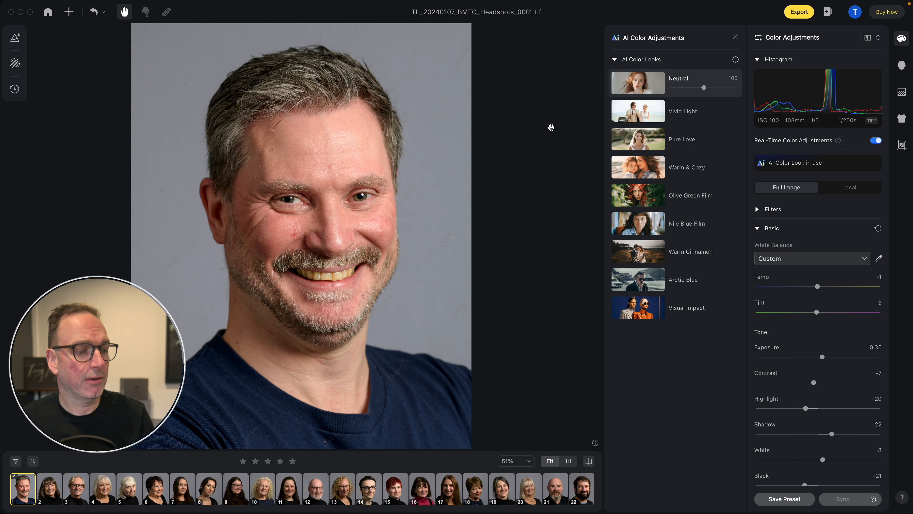
pyautogui.click(405, 190)
pyautogui.click(404, 190)
pyautogui.click(404, 190)
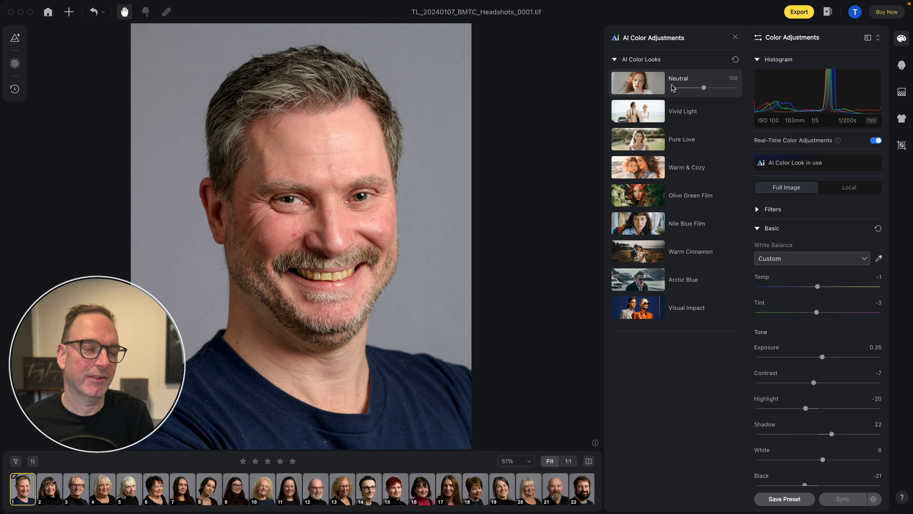
# - Try the other AI color looks on the headshot one after another, from Vivid Light to Visual Impact, then Olive Green Film again
pyautogui.click(641, 113)
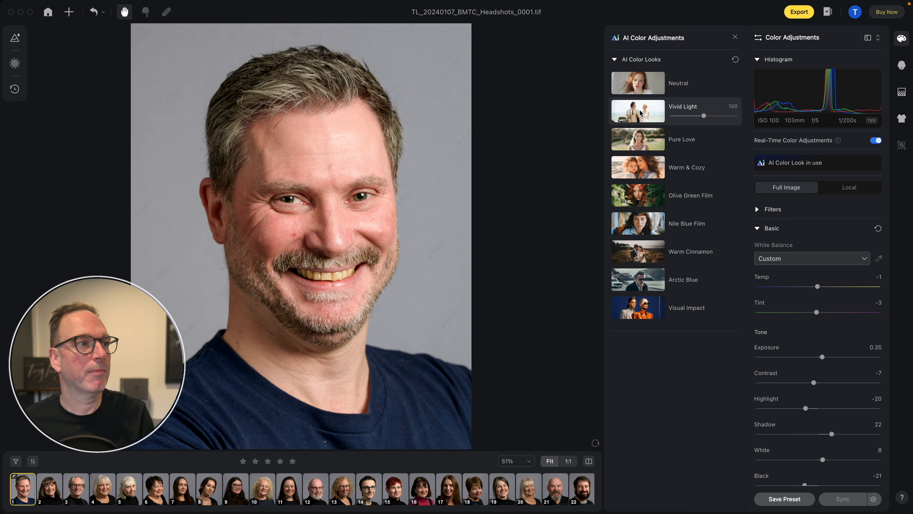
pyautogui.click(642, 141)
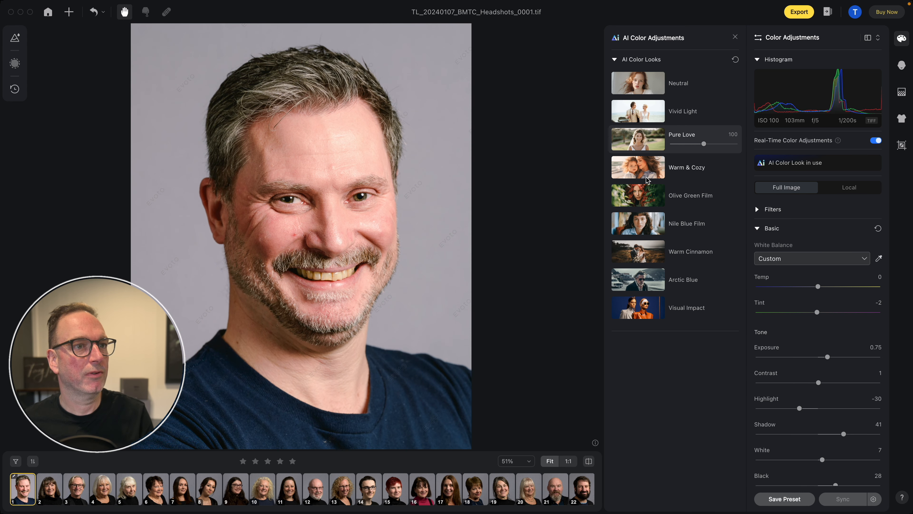
pyautogui.click(646, 177)
pyautogui.click(648, 202)
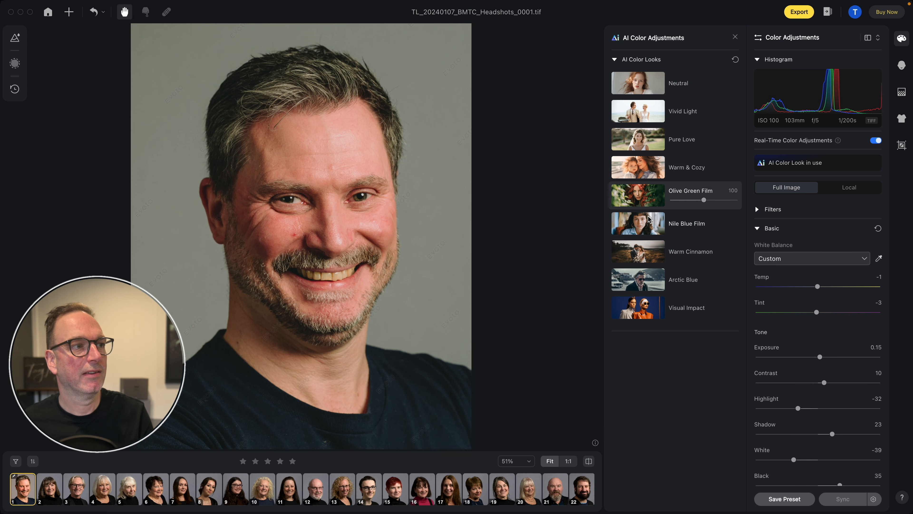
pyautogui.click(647, 229)
pyautogui.click(634, 264)
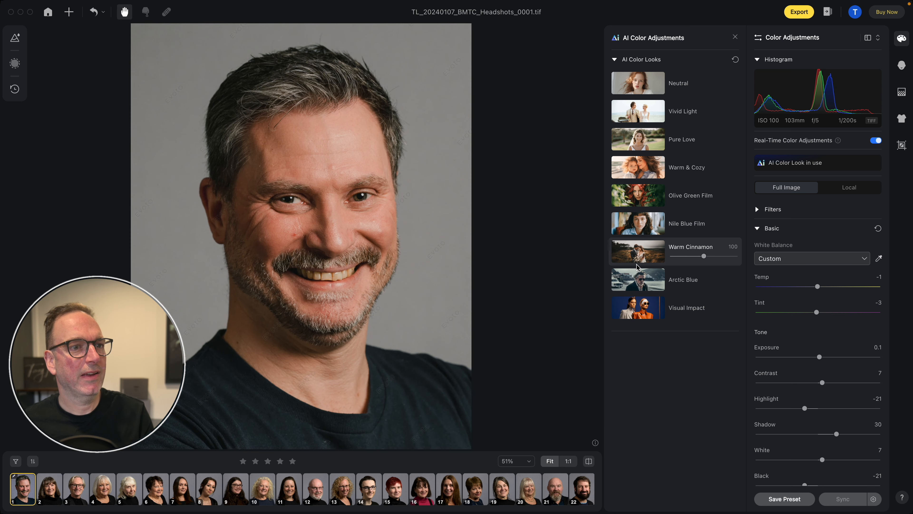
pyautogui.click(637, 280)
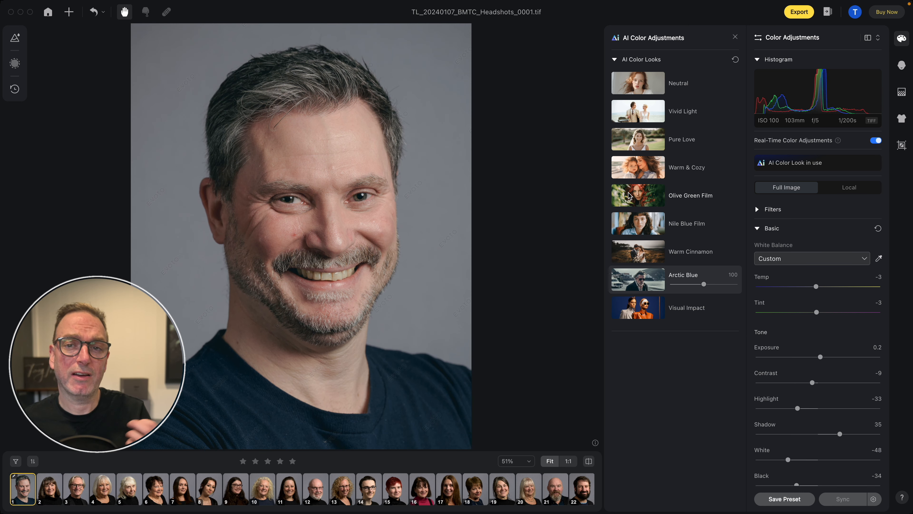
pyautogui.click(635, 315)
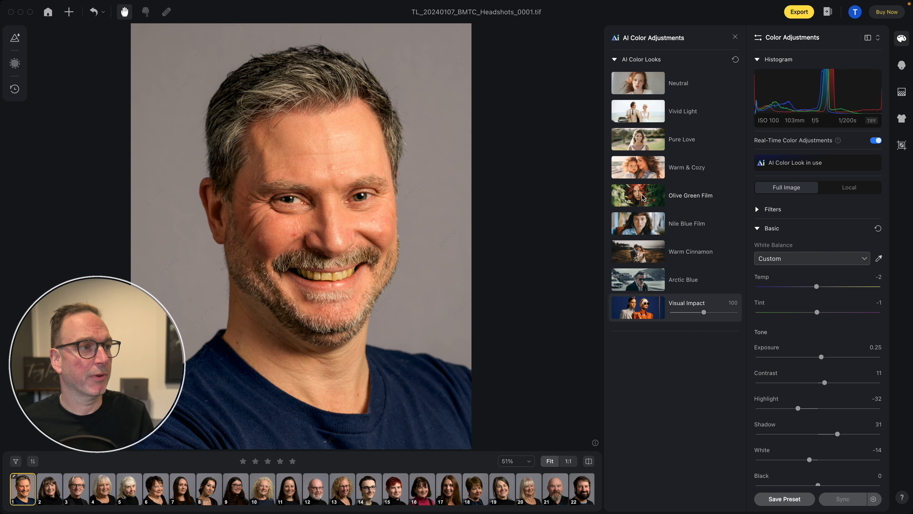
pyautogui.click(652, 198)
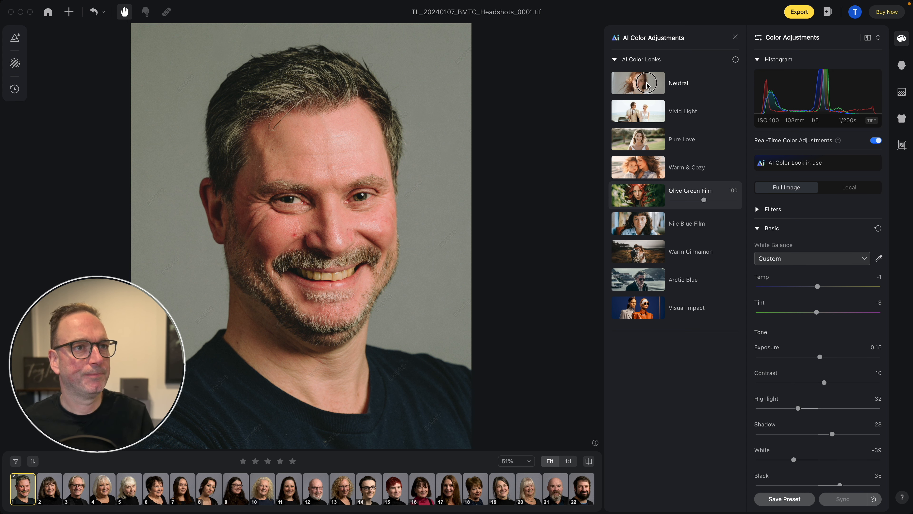
# - Switch the AI color look back to Neutral and review its white balance and tone settings
pyautogui.click(638, 81)
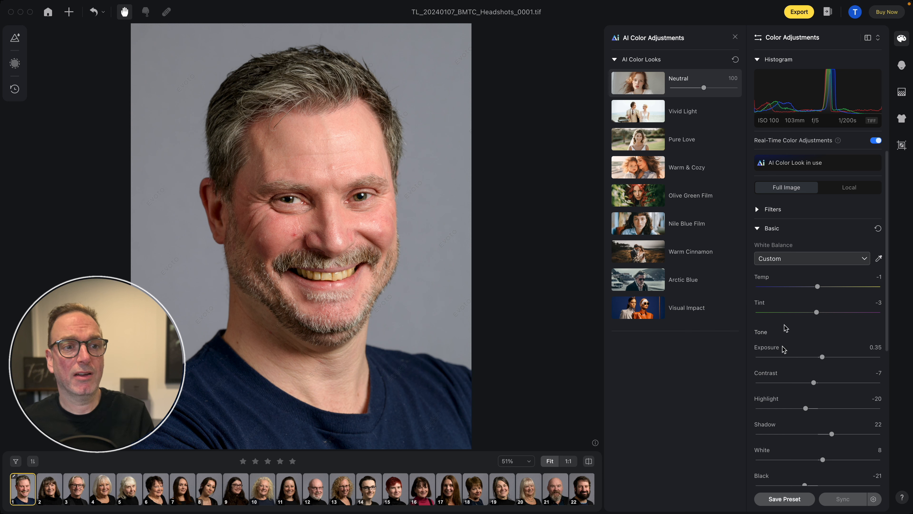
pyautogui.scroll(-3, 788, 376)
pyautogui.scroll(2, 787, 376)
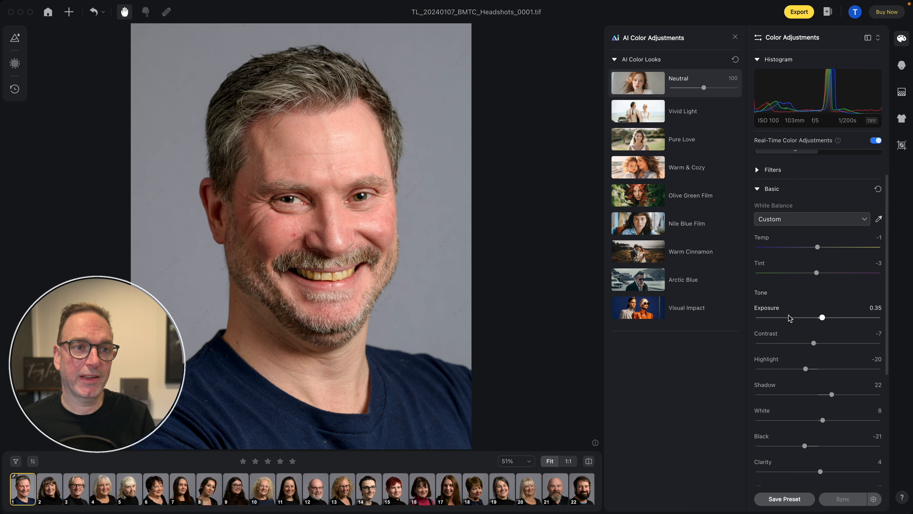
pyautogui.scroll(1, 789, 318)
# - Set the Freckle & Acne blemish removal to 57 in the headshot's portrait retouching
pyautogui.click(902, 65)
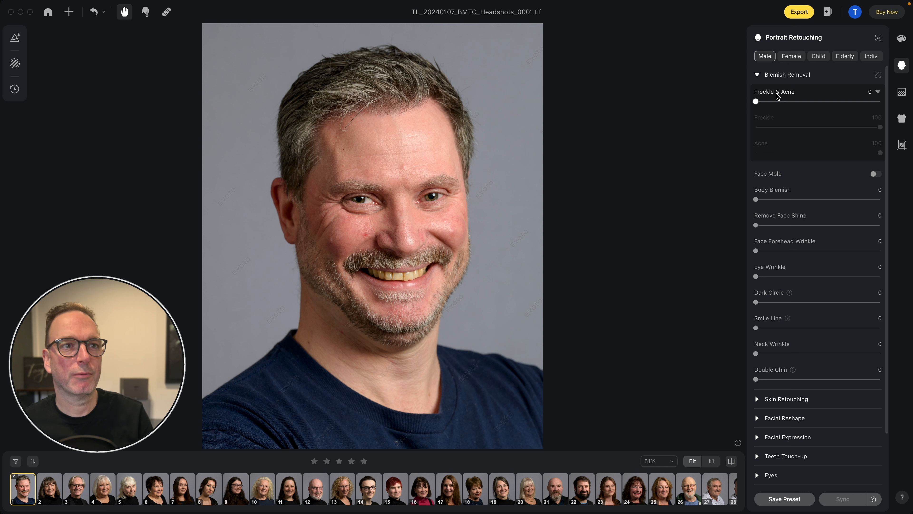
pyautogui.moveTo(763, 103); pyautogui.dragTo(827, 105)
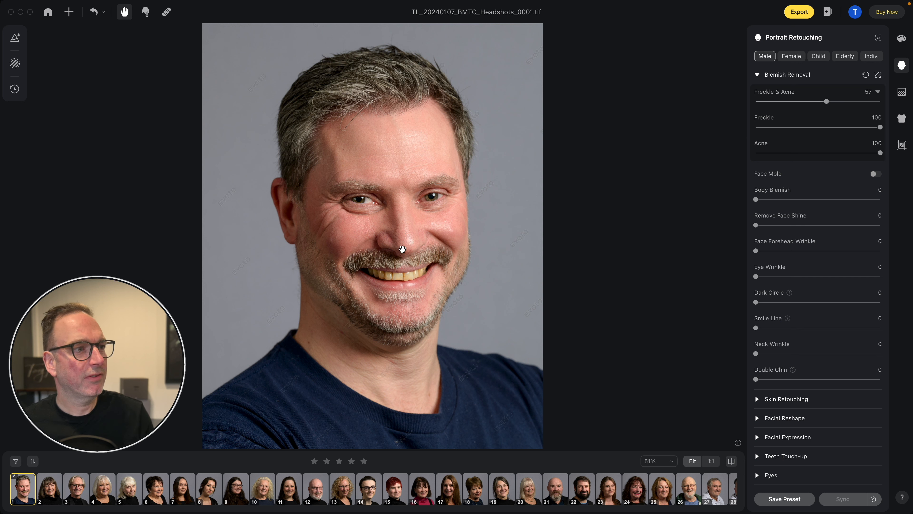
# - Compare the headshot before and after the edits several times, examining the facial skin
pyautogui.click(447, 221)
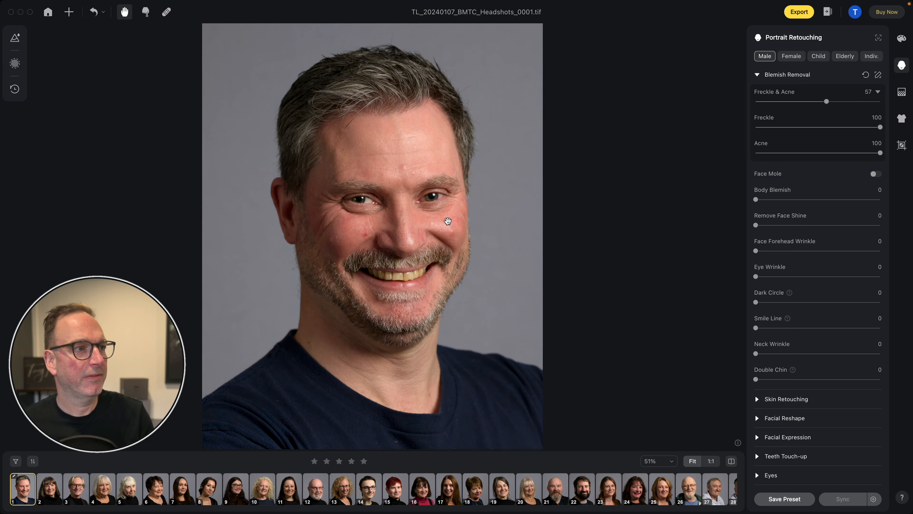
pyautogui.click(447, 220)
pyautogui.click(447, 221)
pyautogui.click(447, 221)
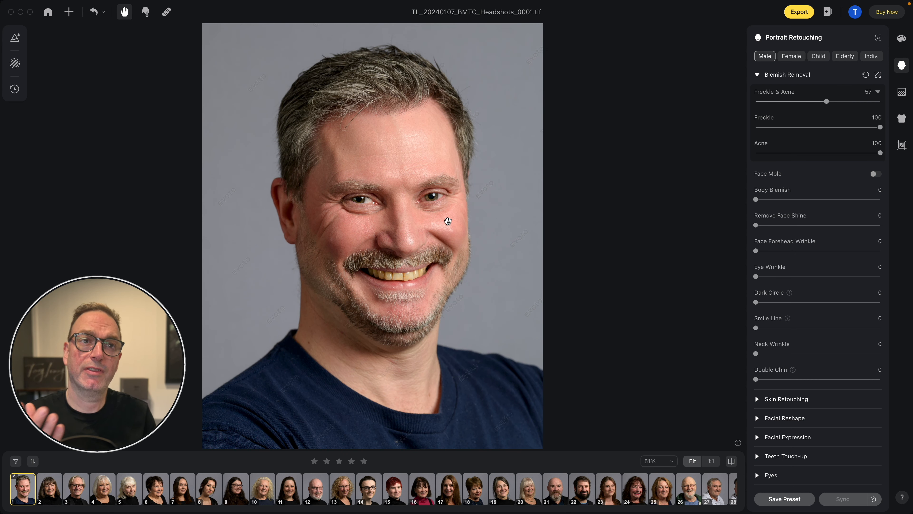
pyautogui.click(448, 221)
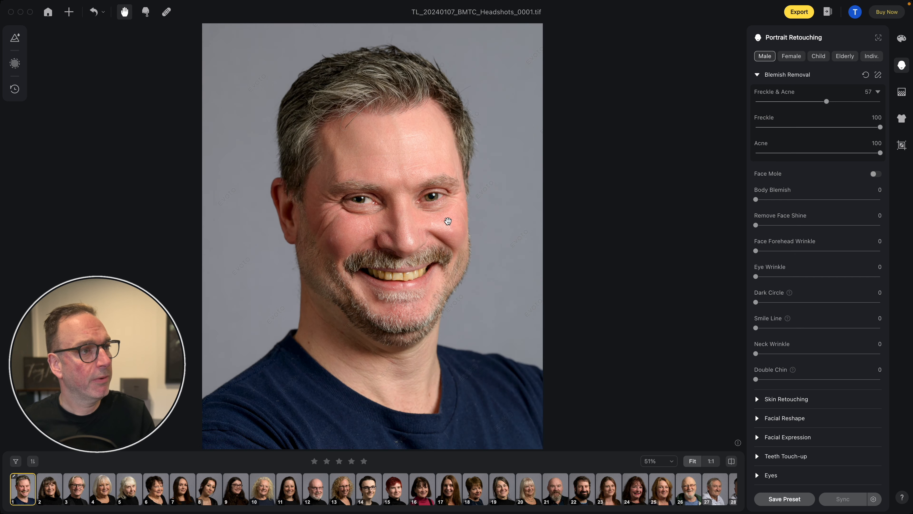
pyautogui.press('\\')
pyautogui.press('\\')
pyautogui.press('\\')
pyautogui.press('\\')
pyautogui.press('\\')
pyautogui.press('\\')
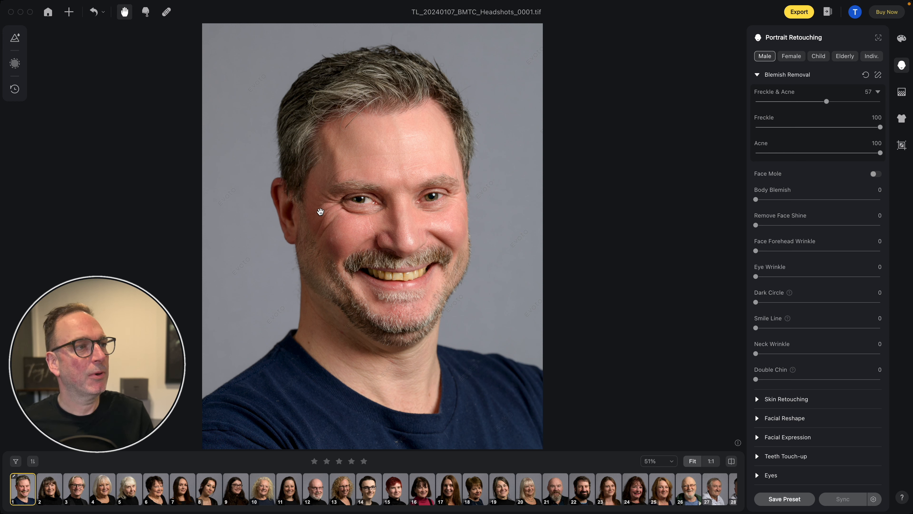
pyautogui.press('\\')
pyautogui.press('\\')
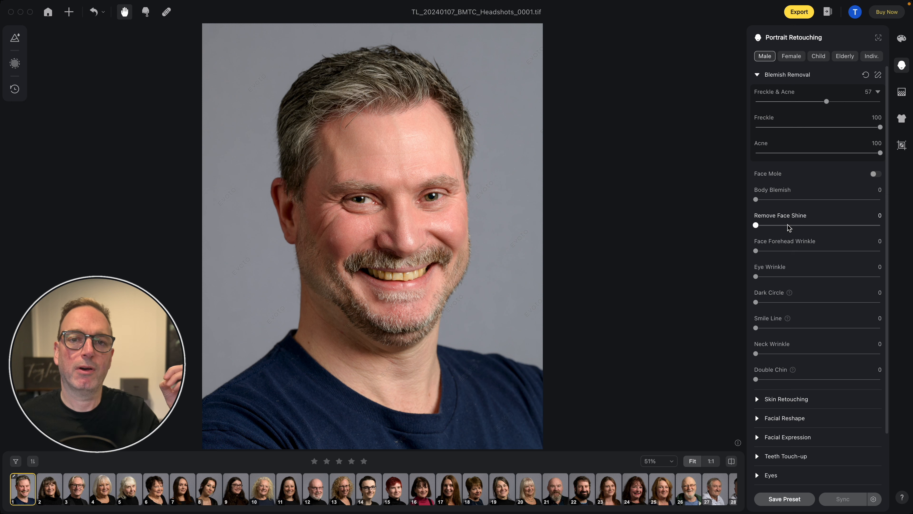
# - Set Remove Face Shine to 57 and try Face Forehead Wrinkle removal at 96 and 88 before returning it to 0
pyautogui.moveTo(810, 227); pyautogui.dragTo(827, 226)
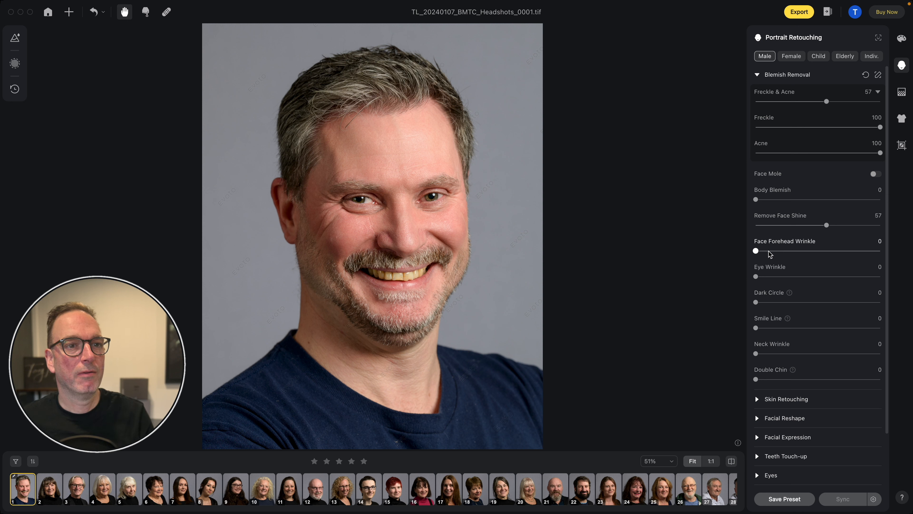
pyautogui.moveTo(769, 254); pyautogui.dragTo(829, 253)
pyautogui.click(876, 252)
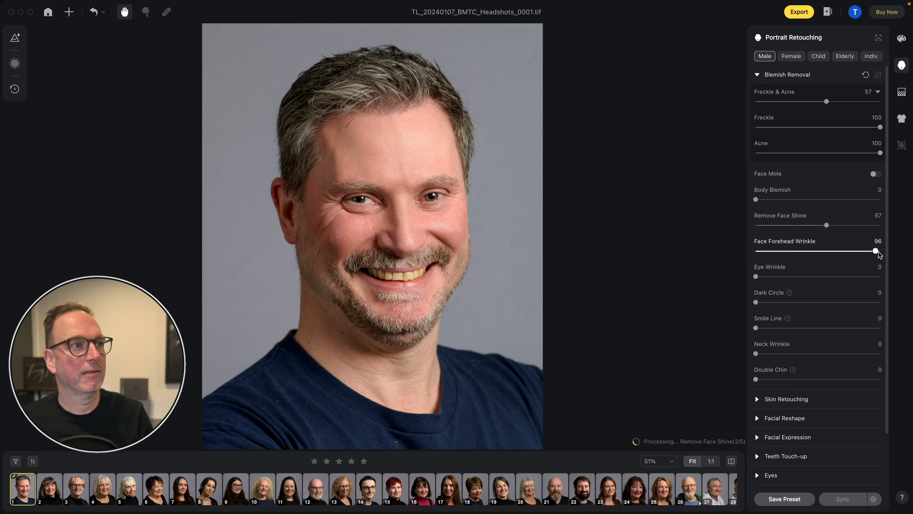
pyautogui.moveTo(876, 252); pyautogui.dragTo(866, 252)
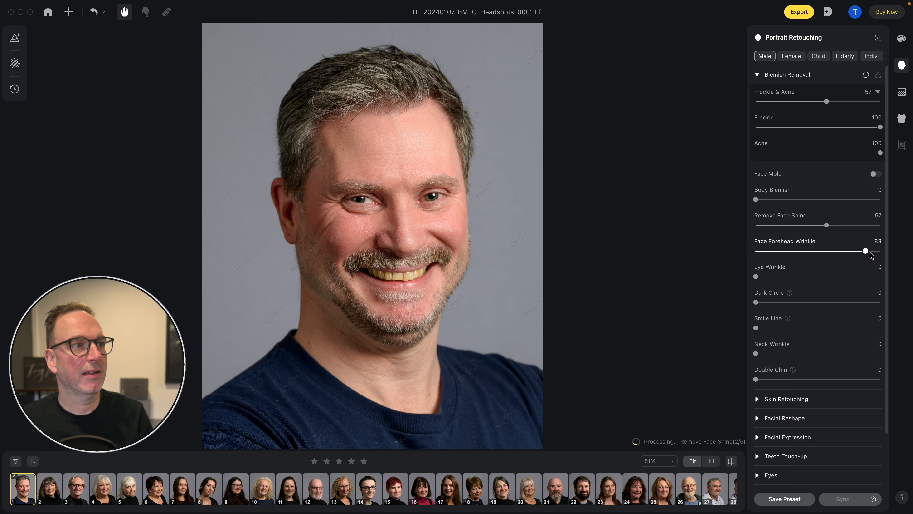
pyautogui.click(762, 252)
# - Set the headshot's Eye Wrinkle removal to 37 and Dark Circle removal to 43
pyautogui.moveTo(763, 252); pyautogui.dragTo(802, 278)
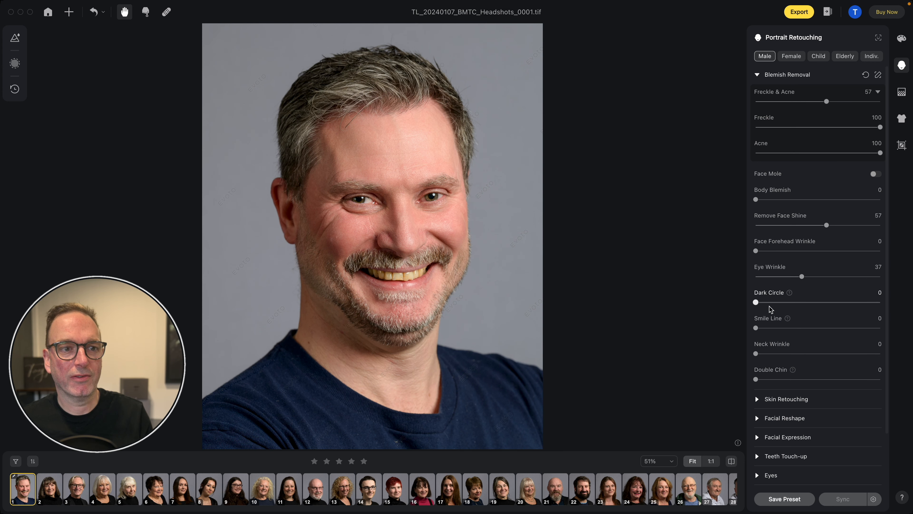
pyautogui.moveTo(771, 303); pyautogui.dragTo(810, 303)
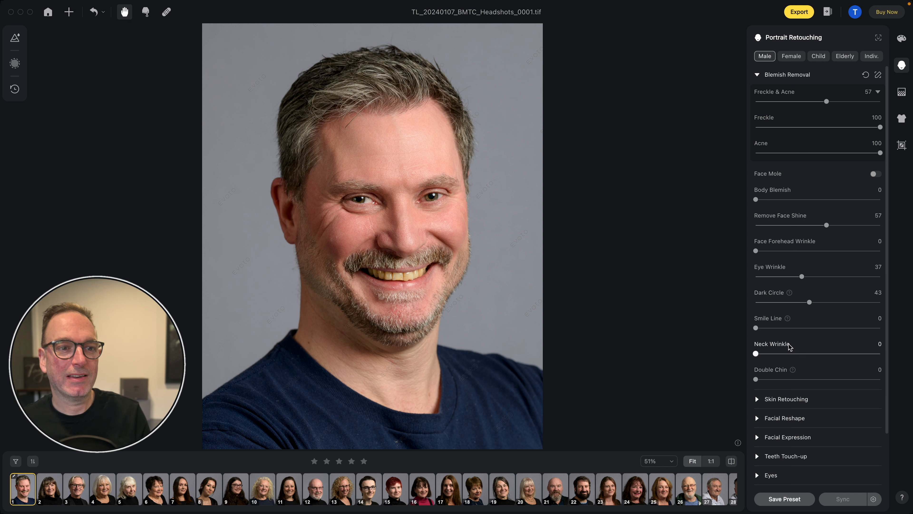
# - Set Neck Wrinkle removal to 50, compare the neck with the original, and set Double Chin to 63
pyautogui.moveTo(775, 355); pyautogui.dragTo(819, 356)
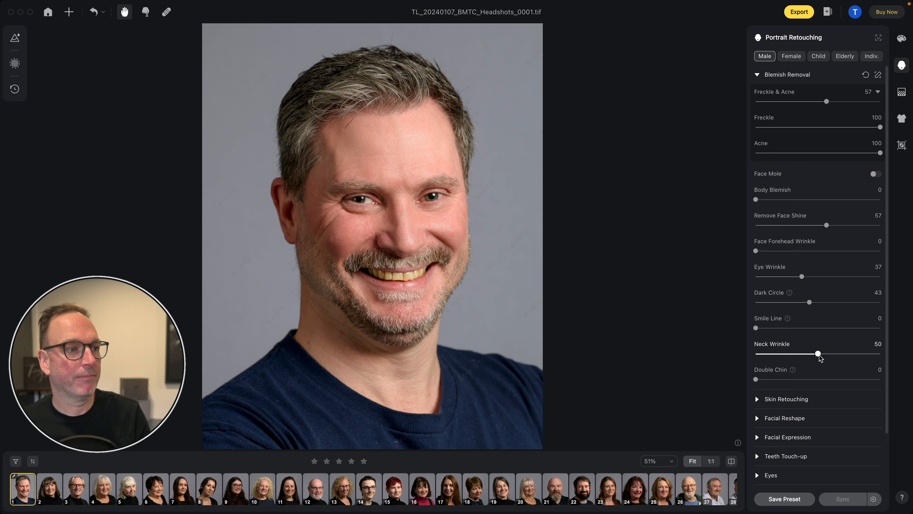
pyautogui.click(386, 368)
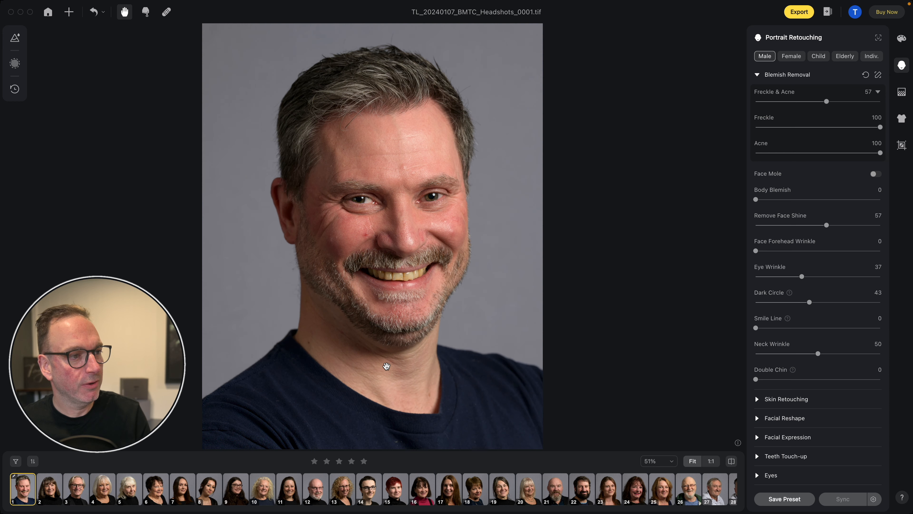
pyautogui.moveTo(414, 369); pyautogui.dragTo(464, 376)
pyautogui.scroll(-3, 830, 358)
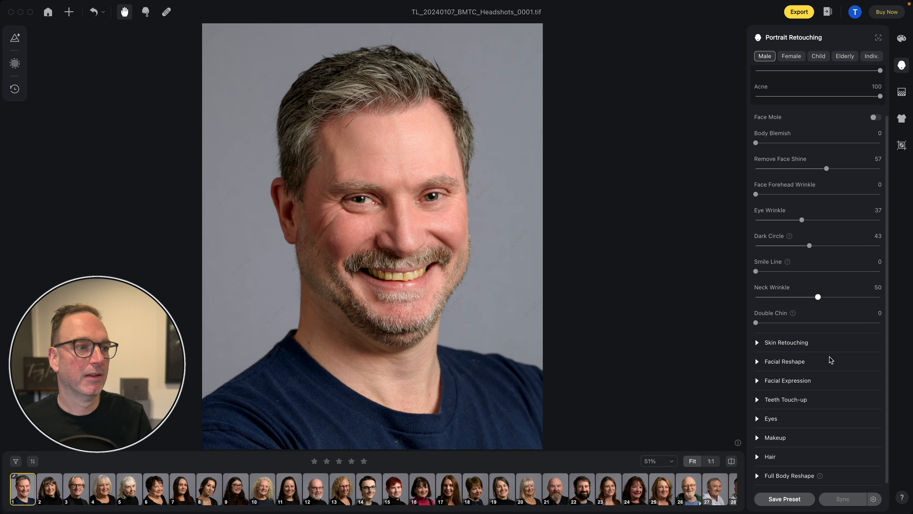
pyautogui.moveTo(817, 322)
pyautogui.mouseDown()
pyautogui.moveTo(851, 324)
pyautogui.moveTo(820, 324)
pyautogui.moveTo(834, 323)
pyautogui.mouseUp()
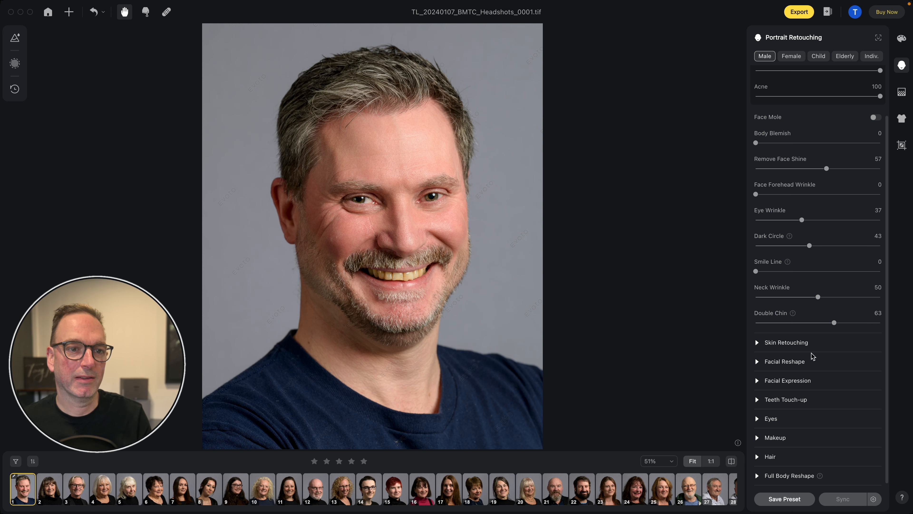
# - In the skin retouching settings, set Smooth Face Skin (Dodge & Burn) to 15 and Face Skin Smoothing to 8
pyautogui.scroll(3, 769, 316)
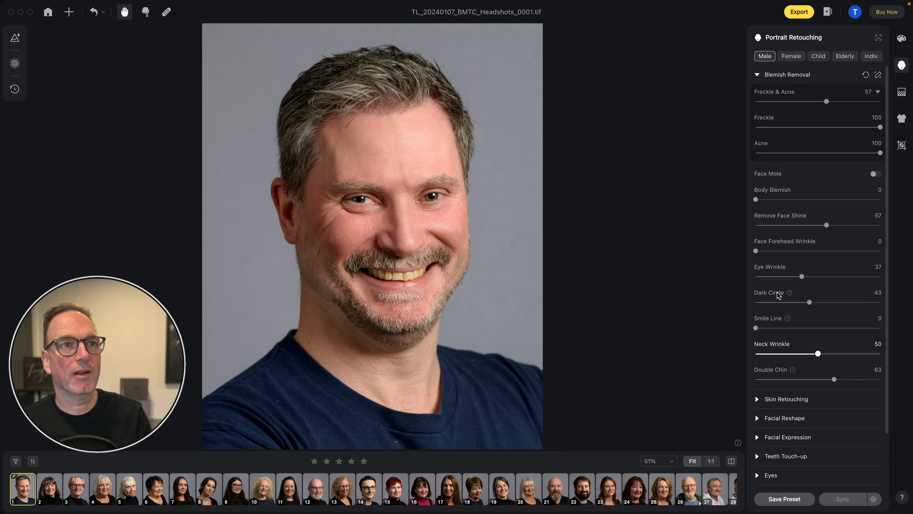
pyautogui.click(757, 75)
pyautogui.click(758, 94)
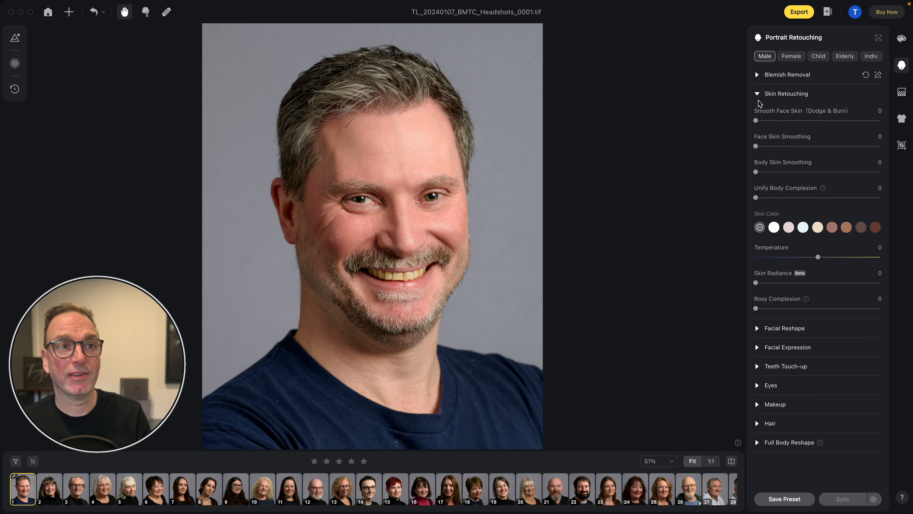
pyautogui.moveTo(768, 120); pyautogui.dragTo(879, 122)
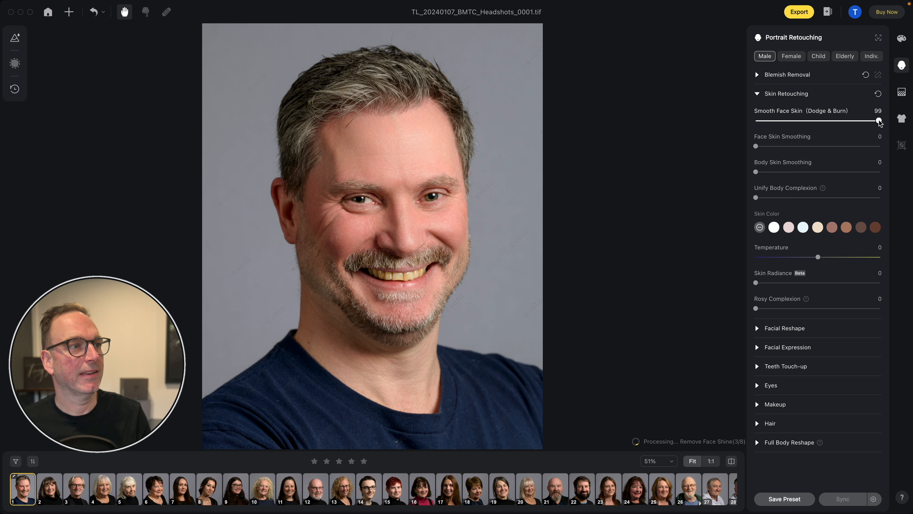
pyautogui.moveTo(876, 122); pyautogui.dragTo(776, 122)
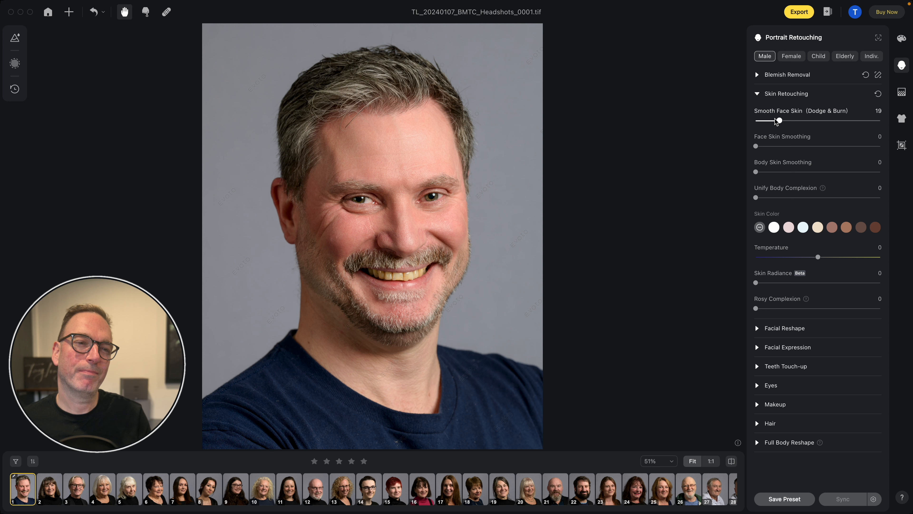
pyautogui.click(775, 122)
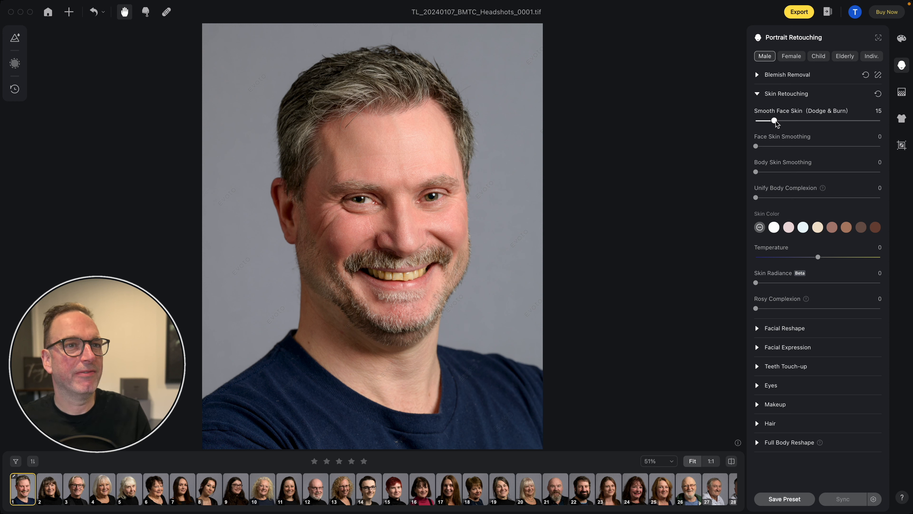
pyautogui.click(411, 217)
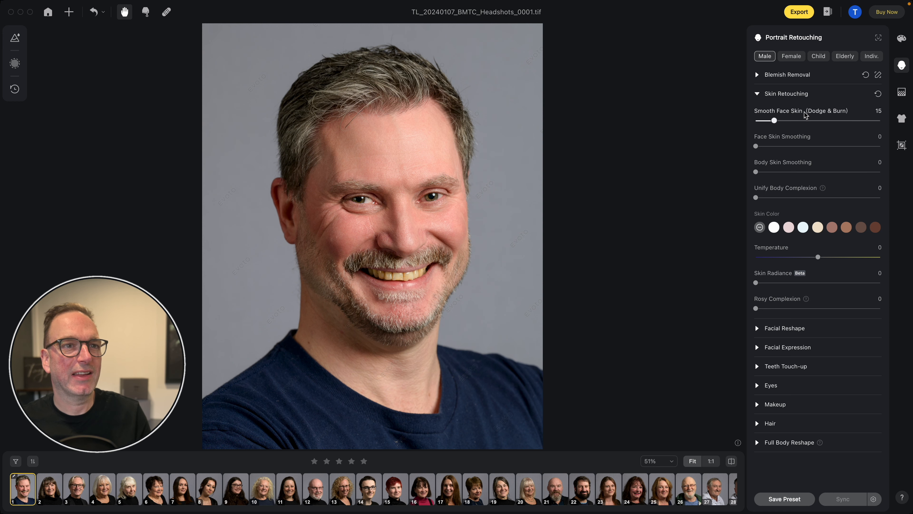
pyautogui.moveTo(756, 147); pyautogui.dragTo(766, 148)
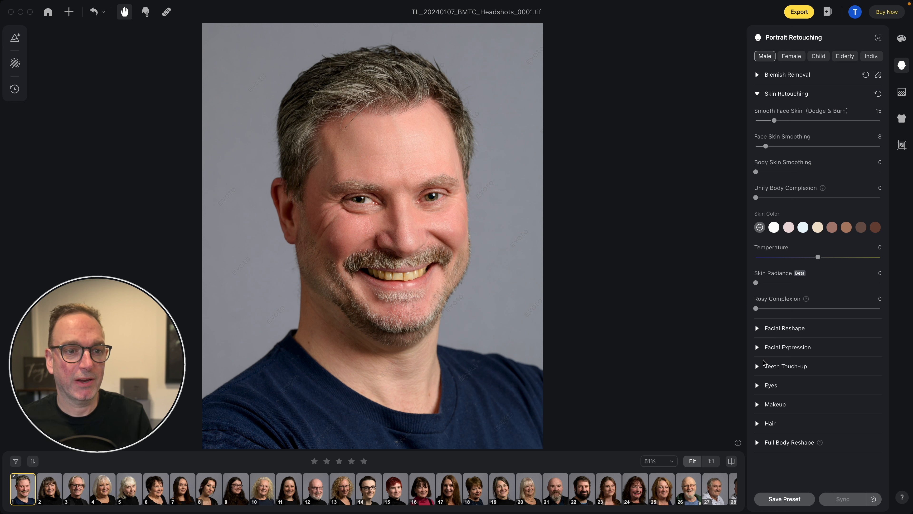
# - Set Teeth Whitening to 57 and try the Pretty Teeth option, leaving it switched off
pyautogui.click(759, 367)
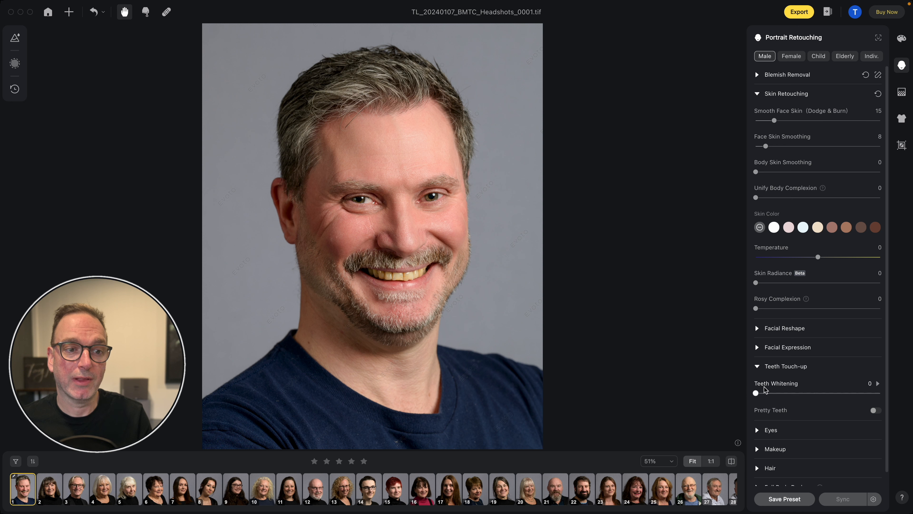
pyautogui.moveTo(756, 393); pyautogui.dragTo(807, 394)
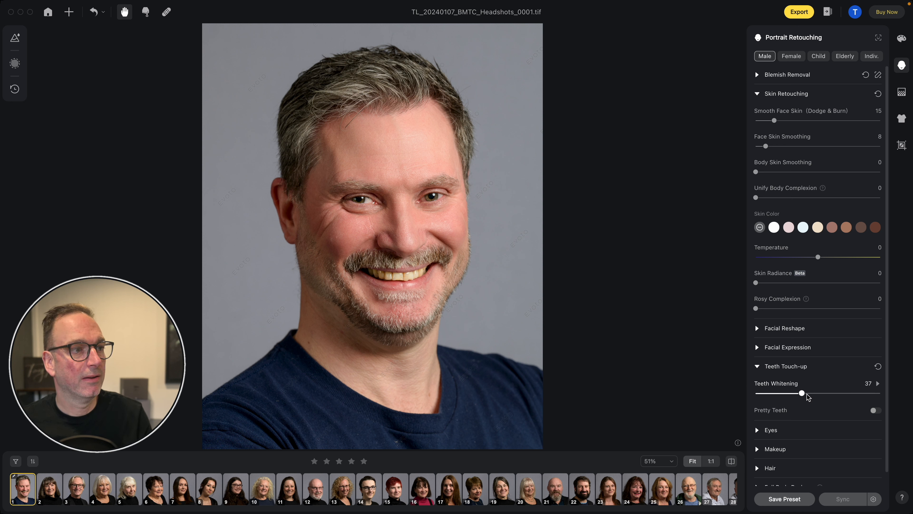
pyautogui.click(810, 393)
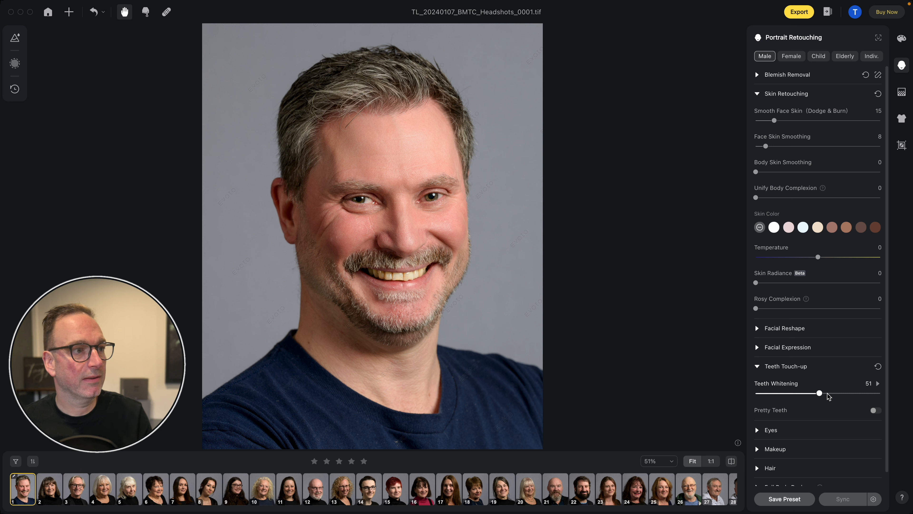
pyautogui.moveTo(827, 394)
pyautogui.mouseDown()
pyautogui.moveTo(848, 393)
pyautogui.moveTo(835, 396)
pyautogui.mouseUp()
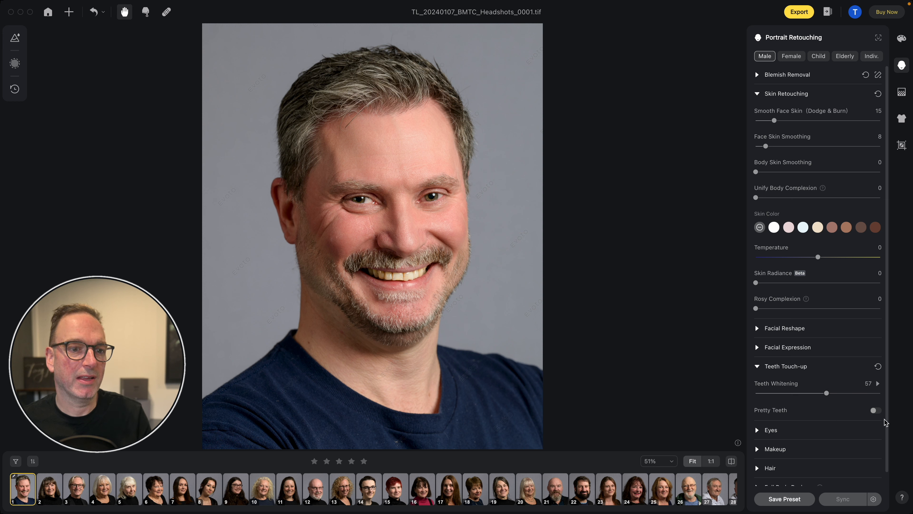
pyautogui.click(874, 411)
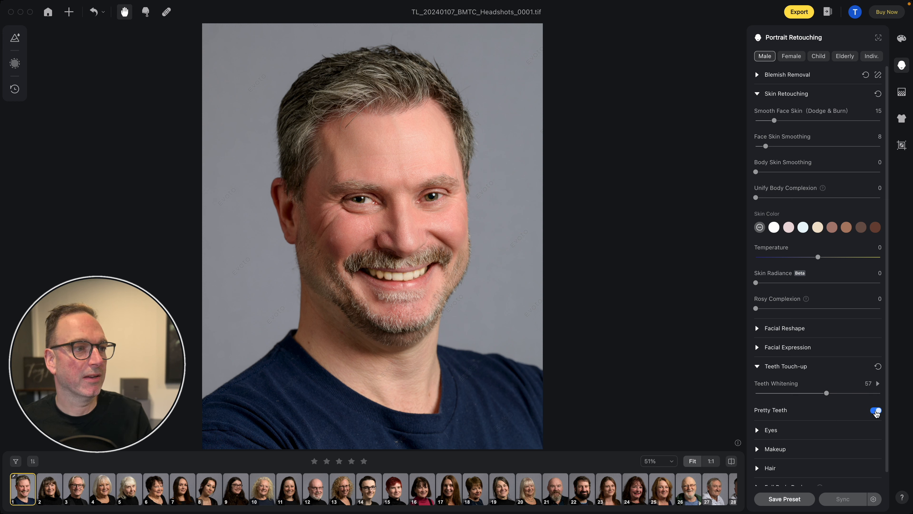
pyautogui.click(875, 411)
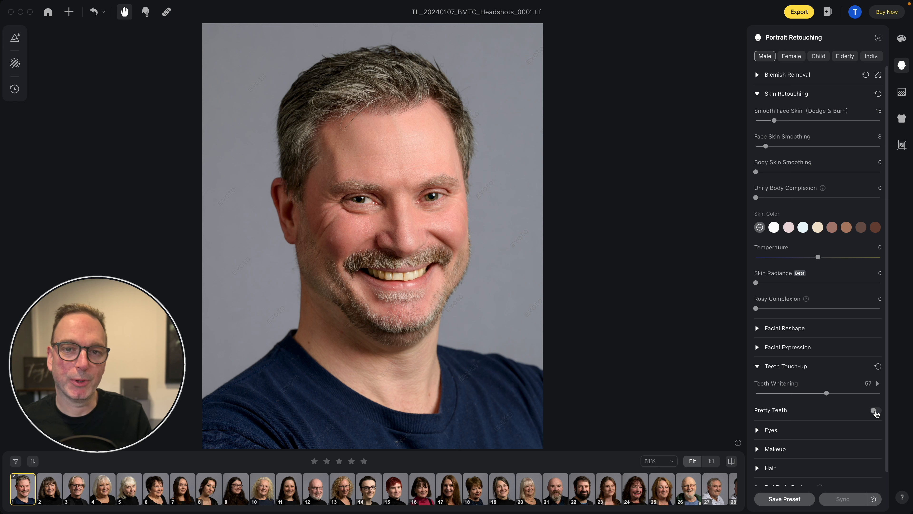
# - Set the eyes' Brightness to 24 and Removing Red Veins to 8, and compare with the original headshot
pyautogui.scroll(-1, 770, 427)
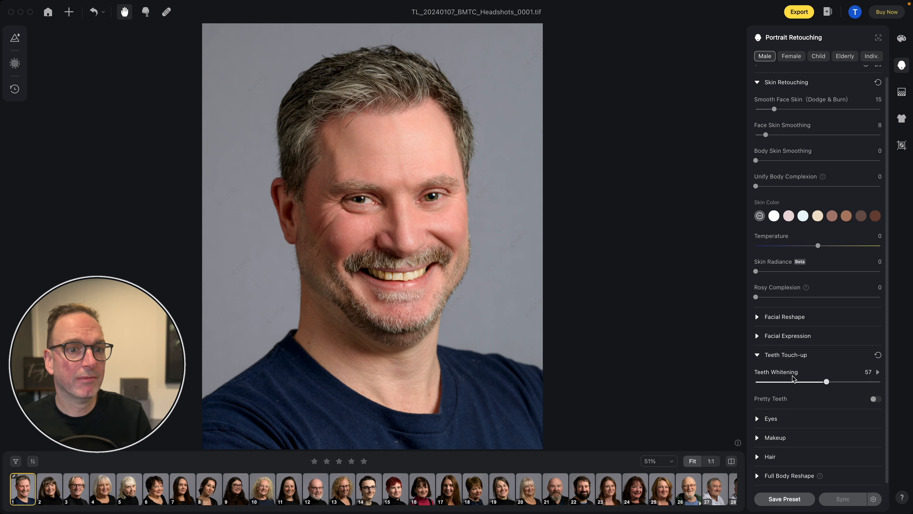
pyautogui.click(758, 419)
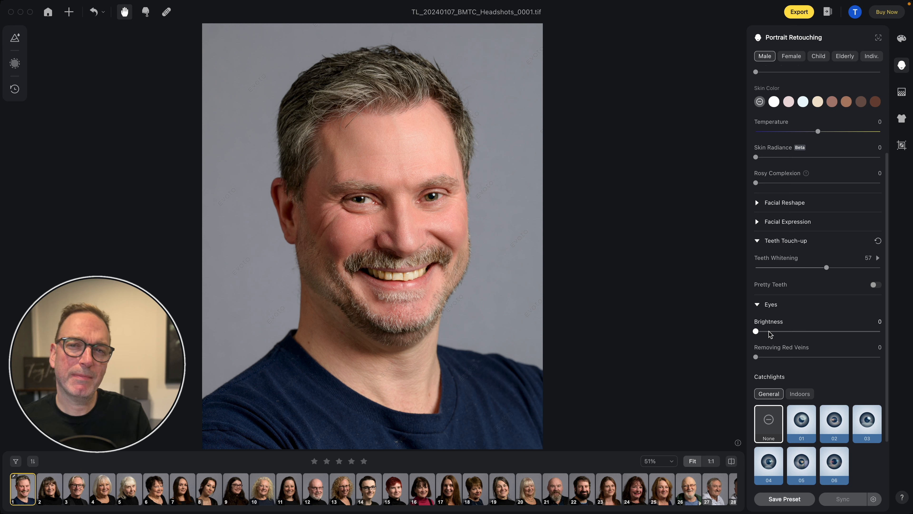
pyautogui.moveTo(757, 331)
pyautogui.mouseDown()
pyautogui.moveTo(804, 334)
pyautogui.moveTo(765, 330)
pyautogui.mouseUp()
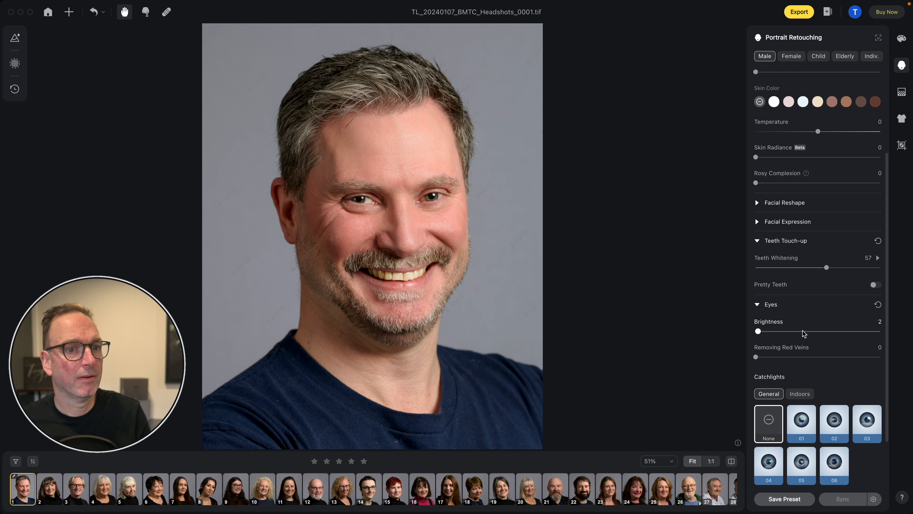
pyautogui.moveTo(823, 333); pyautogui.dragTo(768, 358)
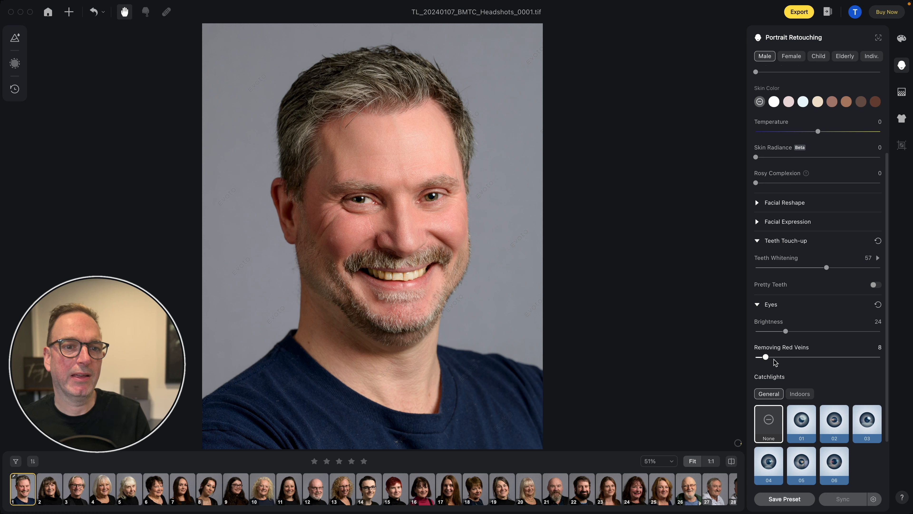
pyautogui.moveTo(395, 251); pyautogui.dragTo(395, 252)
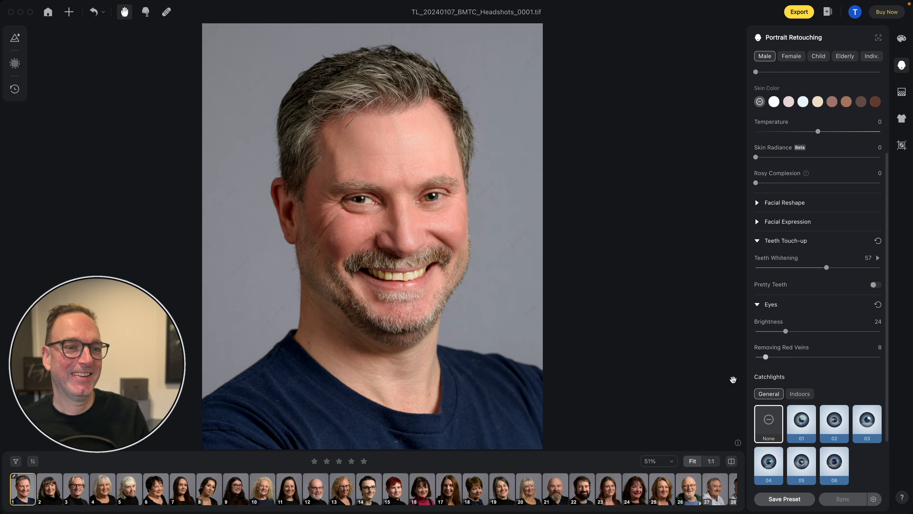
pyautogui.scroll(-2, 814, 367)
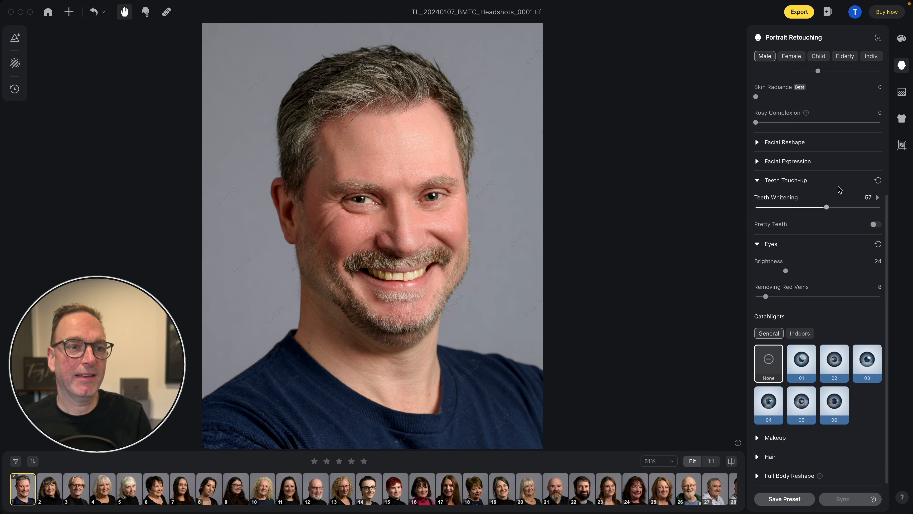
pyautogui.scroll(5, 827, 294)
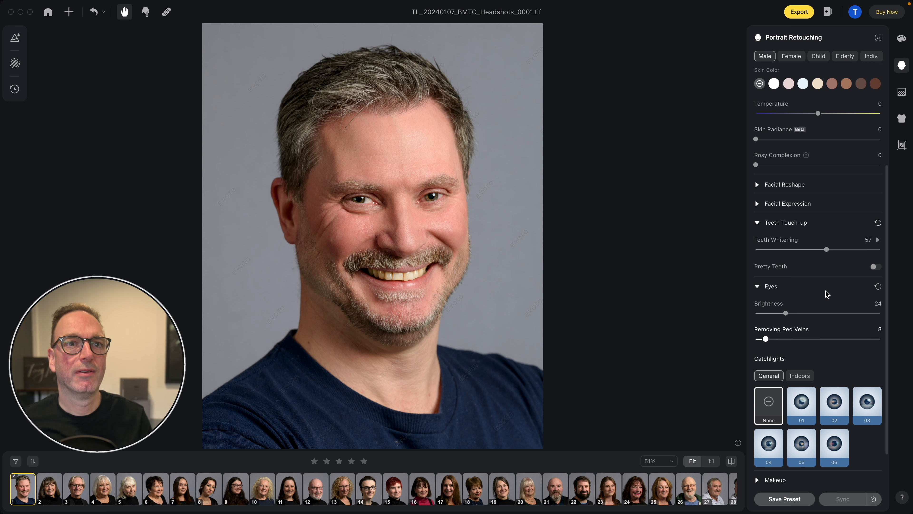
pyautogui.scroll(4, 827, 294)
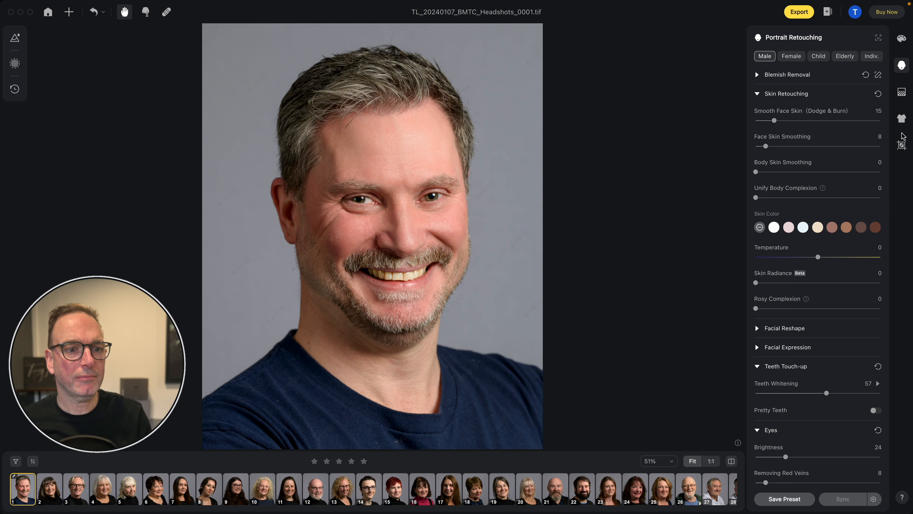
pyautogui.scroll(-5, 816, 319)
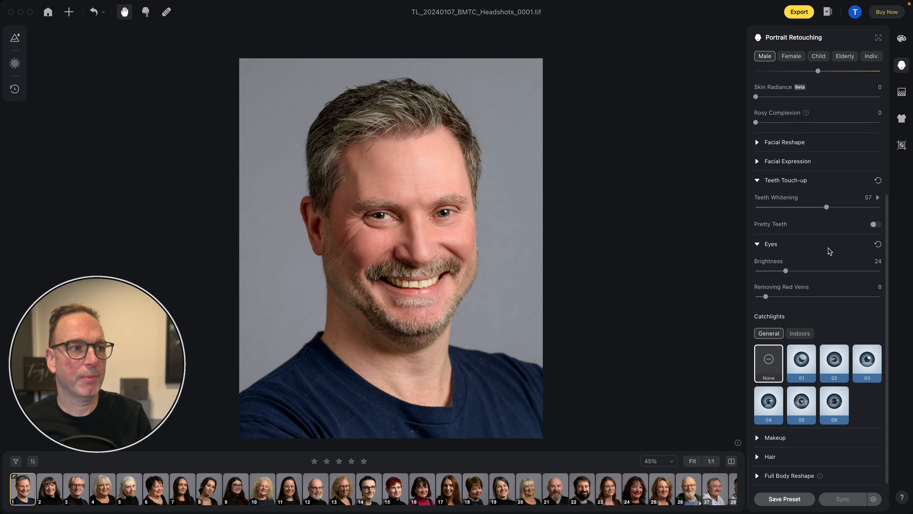
# - Enable Clean Solid Backdrop for the headshot's background, with Auto Detect: Solid Backdrop and an amount of 100
pyautogui.click(902, 92)
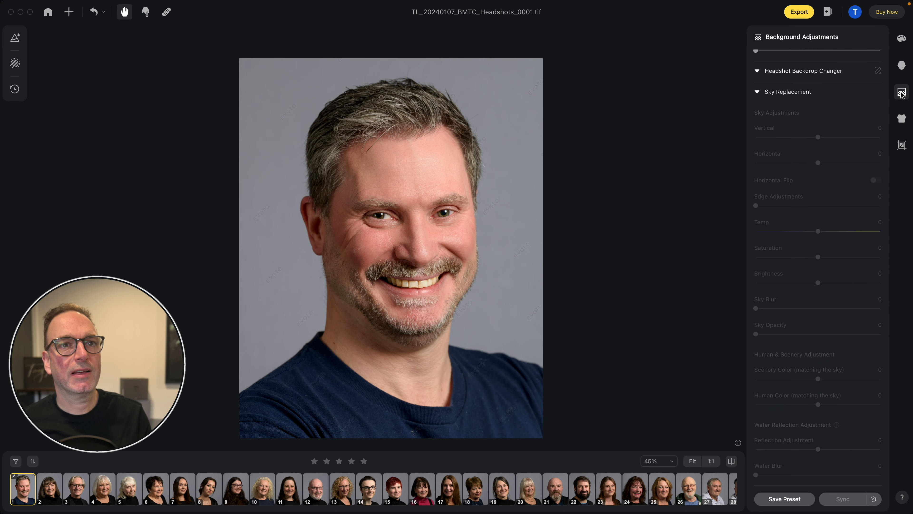
pyautogui.scroll(5, 804, 157)
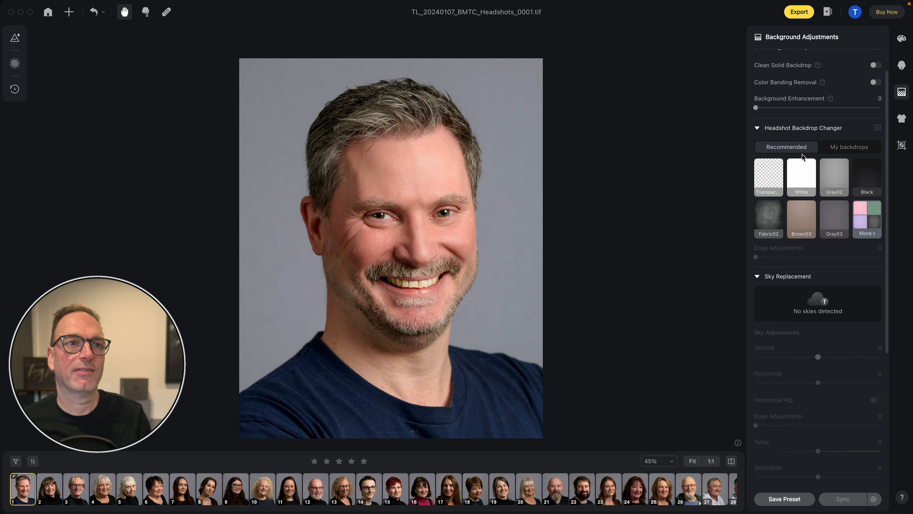
pyautogui.scroll(1, 803, 159)
pyautogui.scroll(-1, 801, 77)
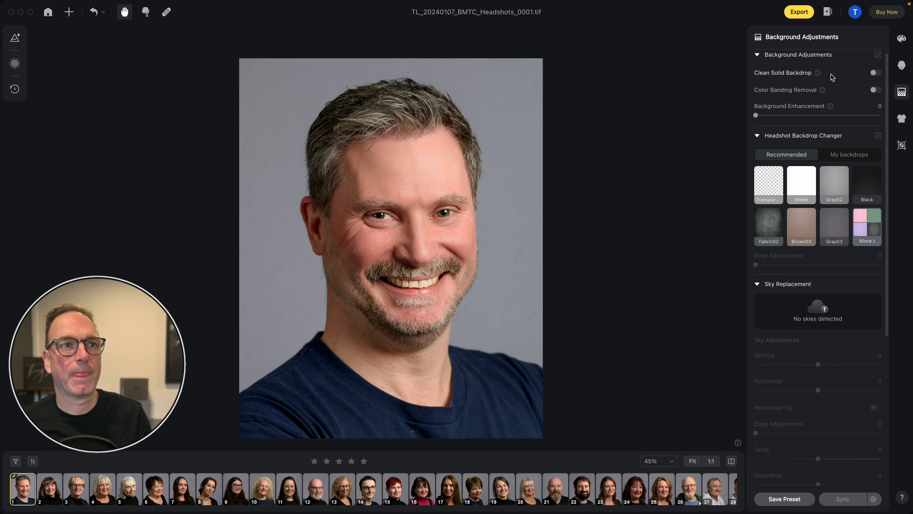
pyautogui.click(876, 73)
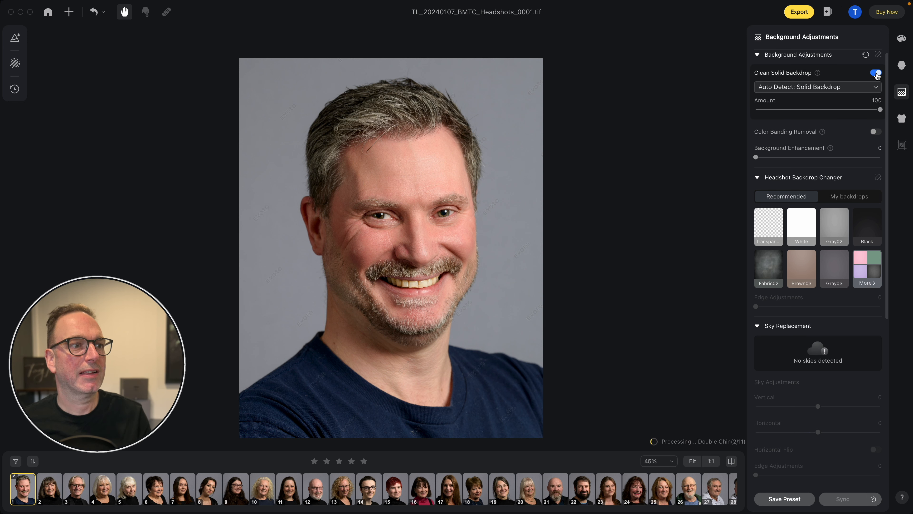
# - Inspect the cleaned backdrop, try the Black, Gray03, Gray02, Transparent and Fabric02 headshot backdrops, and reset the backdrop change
pyautogui.click(514, 216)
pyautogui.click(514, 216)
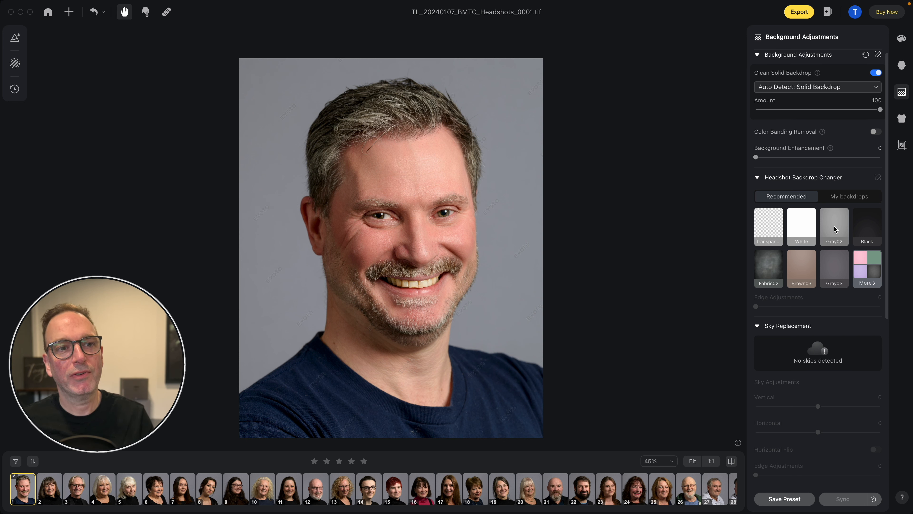
pyautogui.click(877, 231)
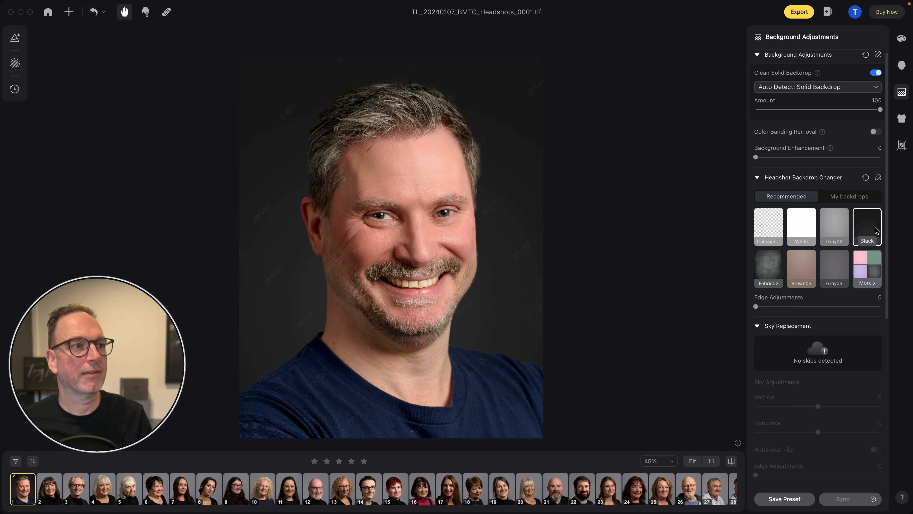
pyautogui.click(834, 268)
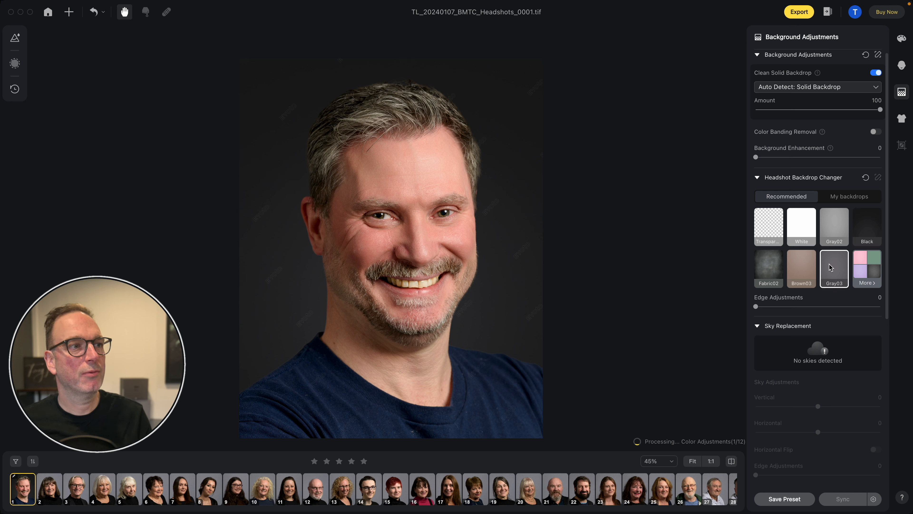
pyautogui.click(830, 231)
pyautogui.click(764, 225)
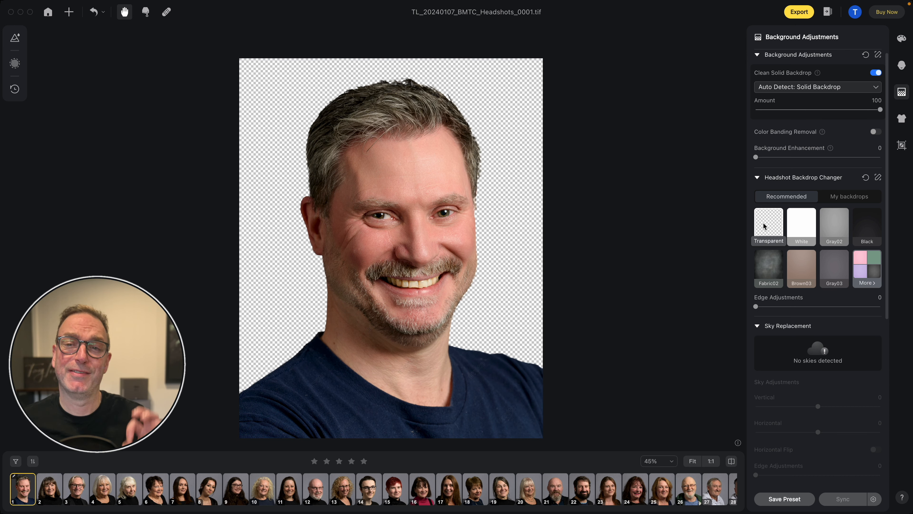
pyautogui.click(770, 269)
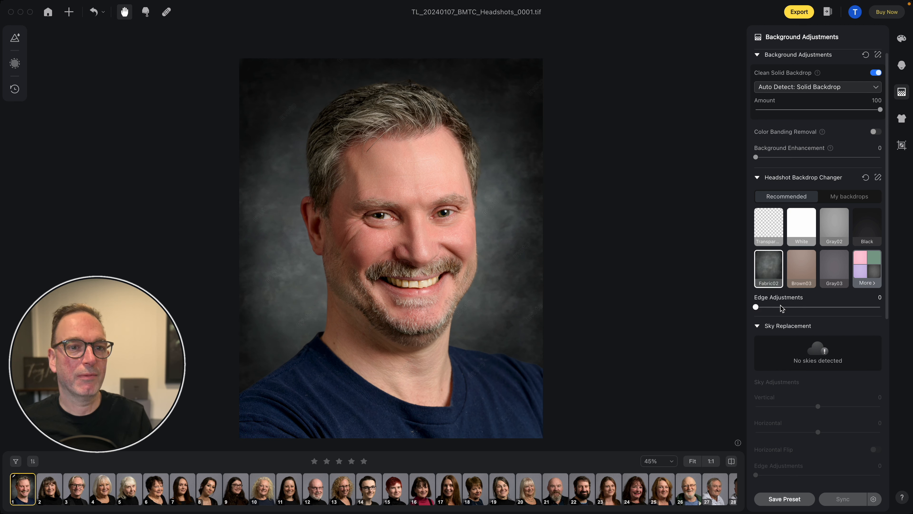
pyautogui.click(866, 177)
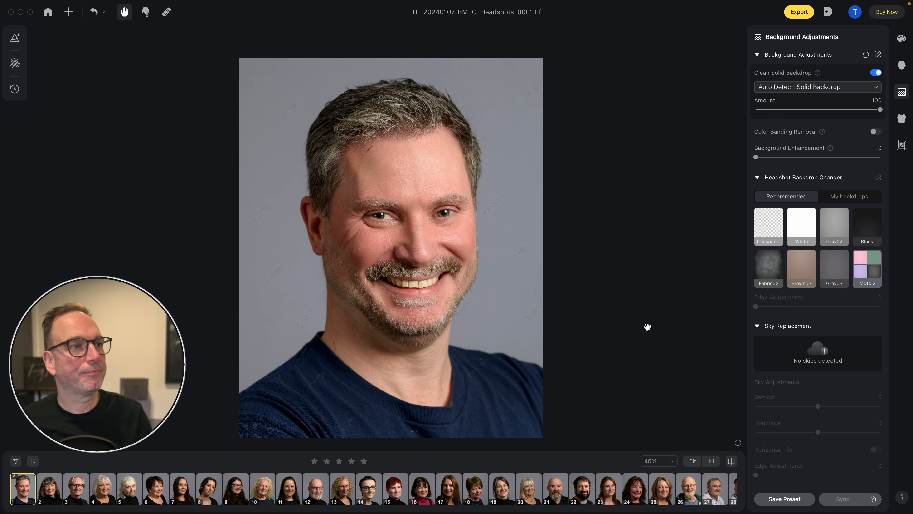
# - Set De-wrinkle Clothing to 94 for the first headshot and inspect the shirt with the whole image fitted in view
pyautogui.scroll(-10, 824, 202)
pyautogui.scroll(9, 825, 201)
pyautogui.click(901, 119)
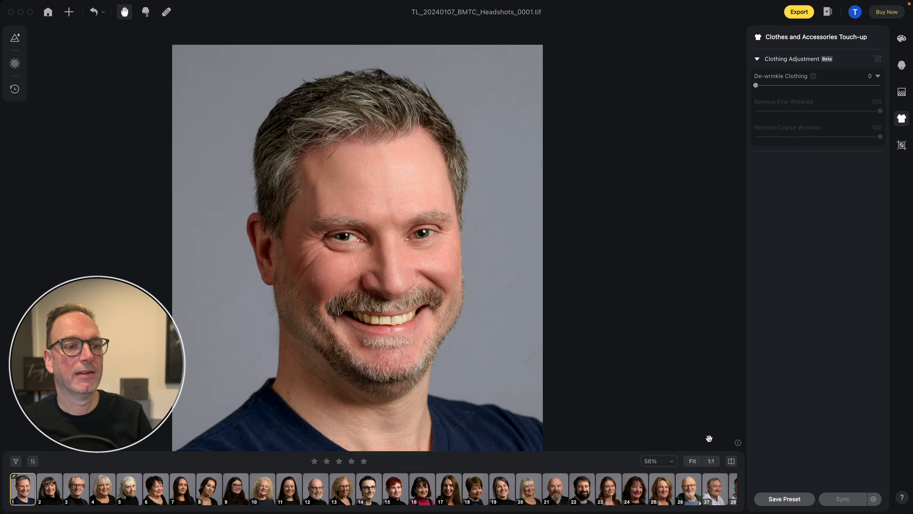
pyautogui.click(693, 462)
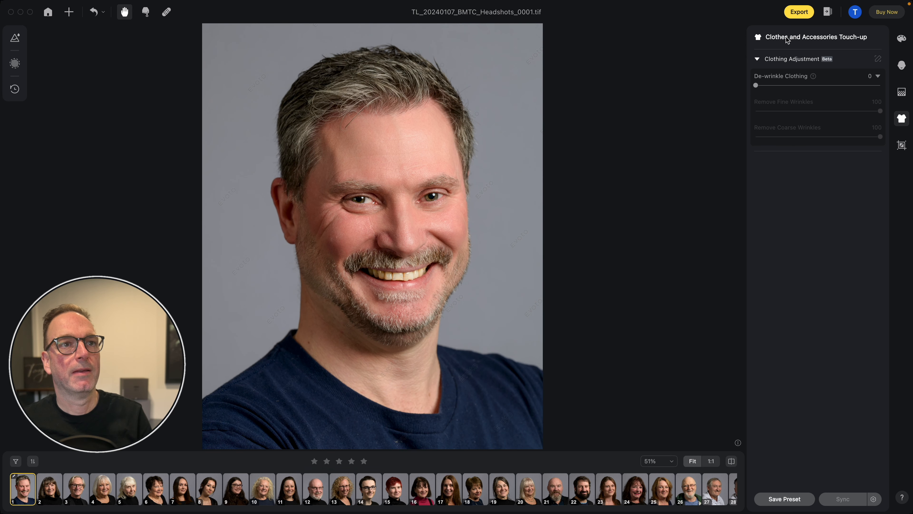
pyautogui.click(787, 85)
pyautogui.moveTo(787, 86); pyautogui.dragTo(820, 87)
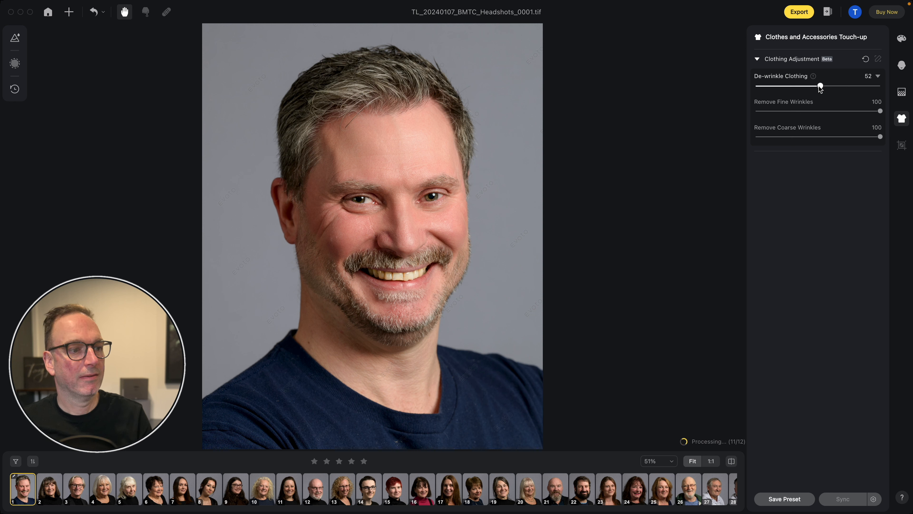
pyautogui.click(447, 395)
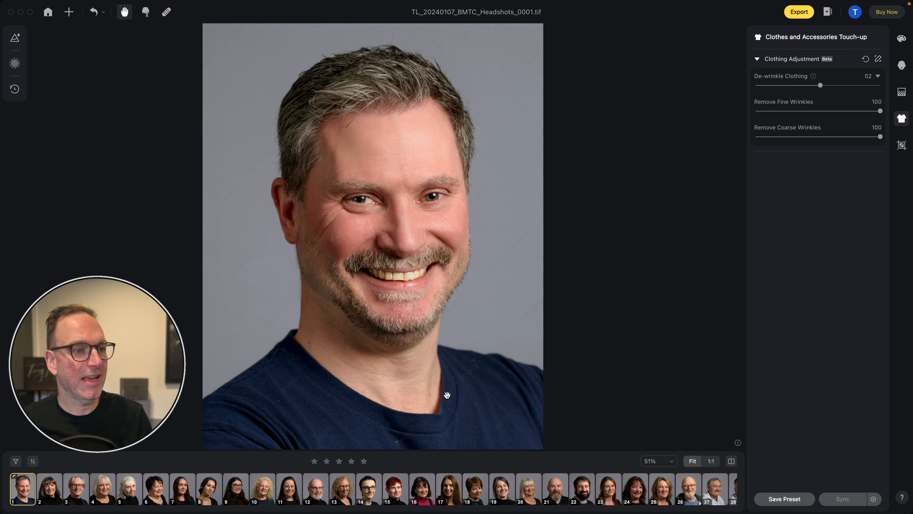
pyautogui.click(447, 395)
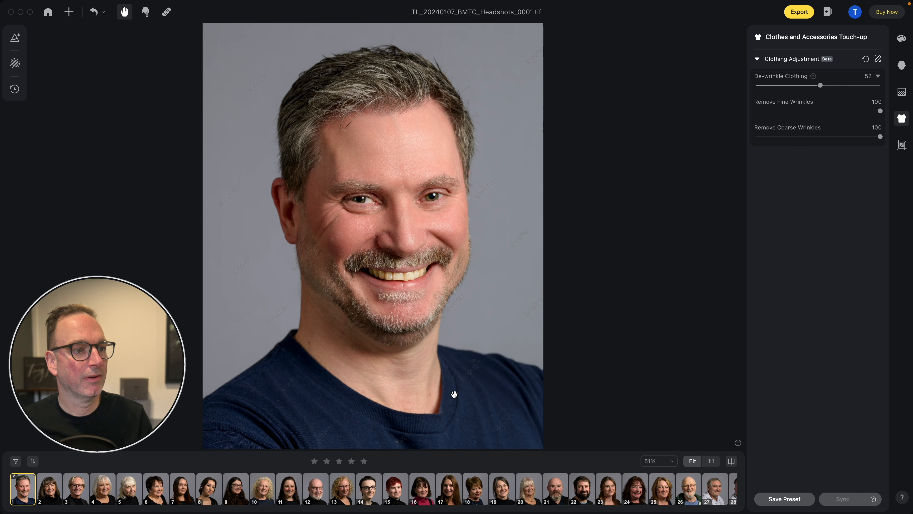
pyautogui.click(858, 86)
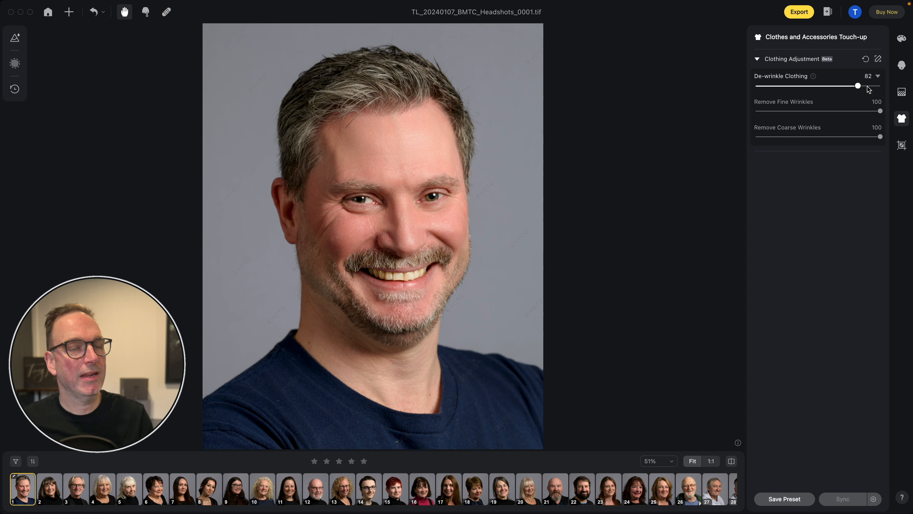
pyautogui.click(873, 87)
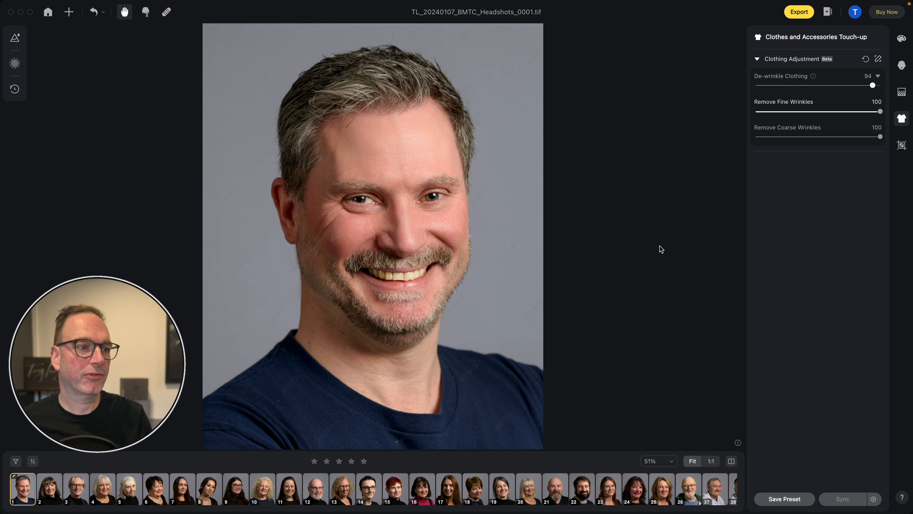
pyautogui.click(517, 337)
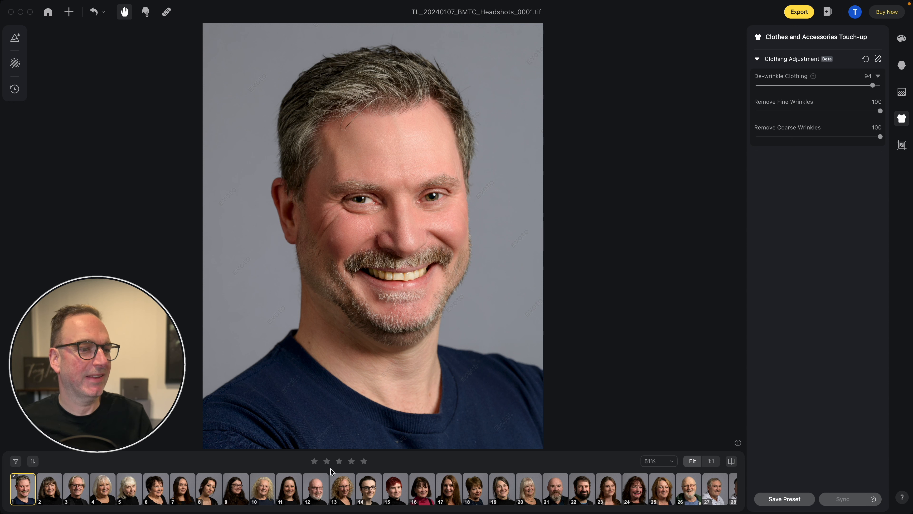
pyautogui.click(513, 420)
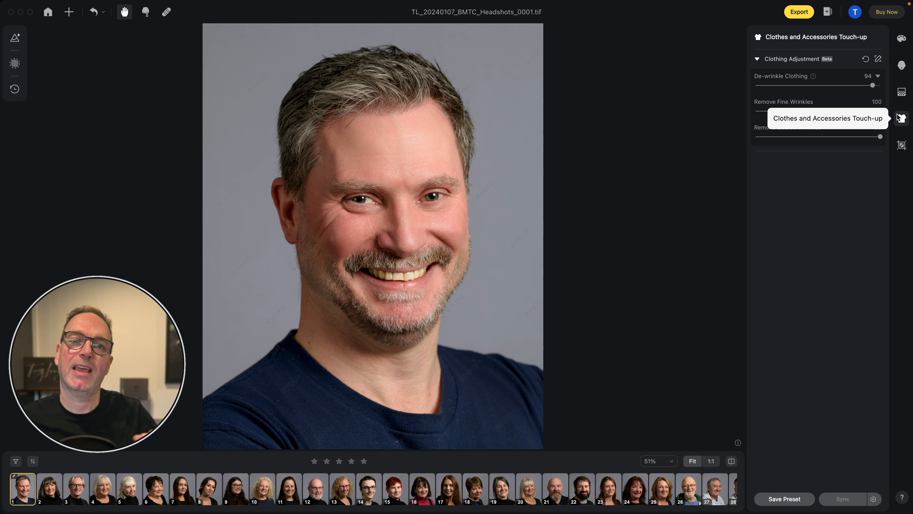
# - Save the first headshot's adjustments without cropping as a Combination preset named Male in the My Fair Lady group
pyautogui.click(901, 145)
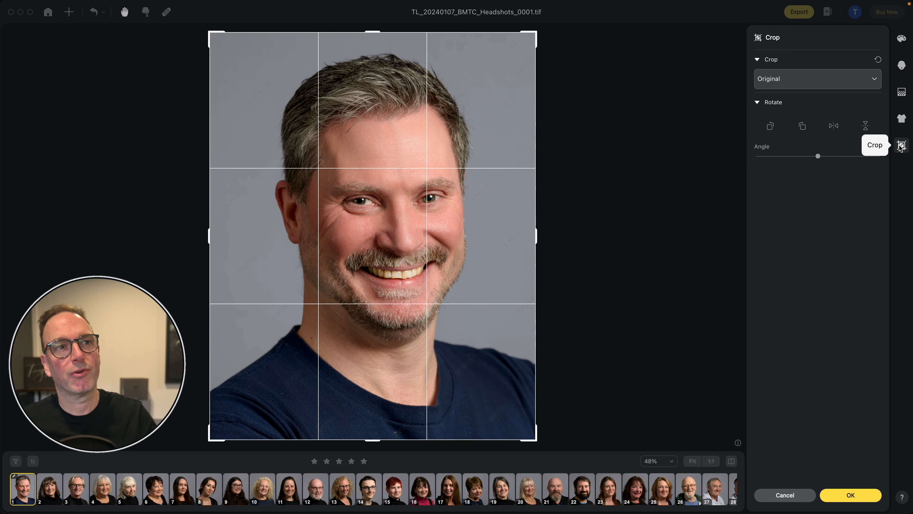
pyautogui.click(901, 65)
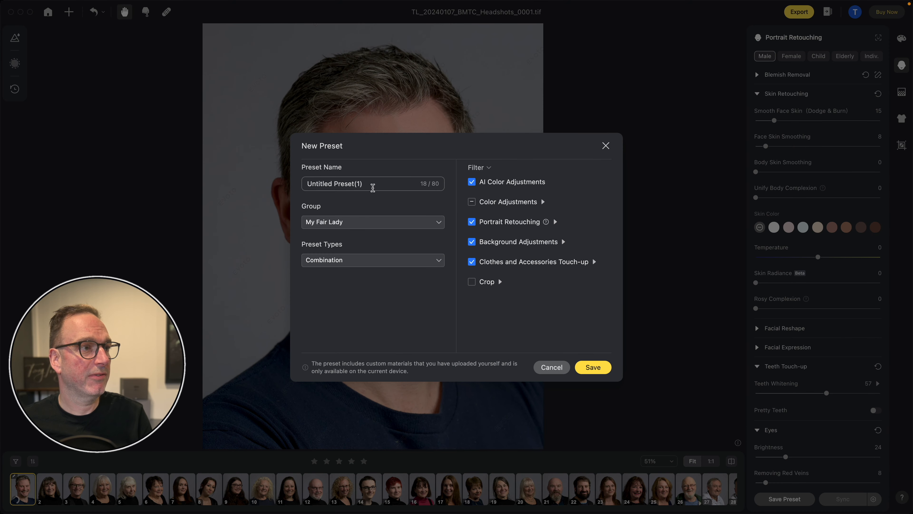
pyautogui.click(383, 187)
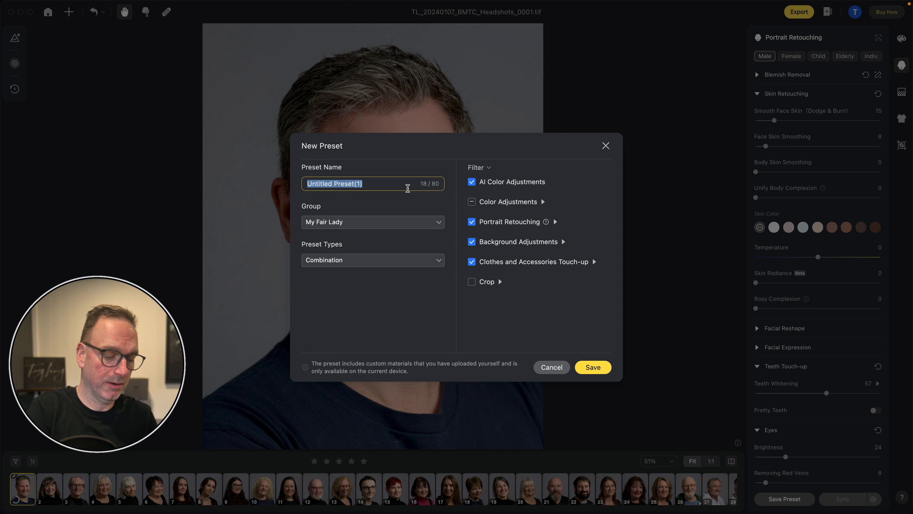
pyautogui.write('Male')
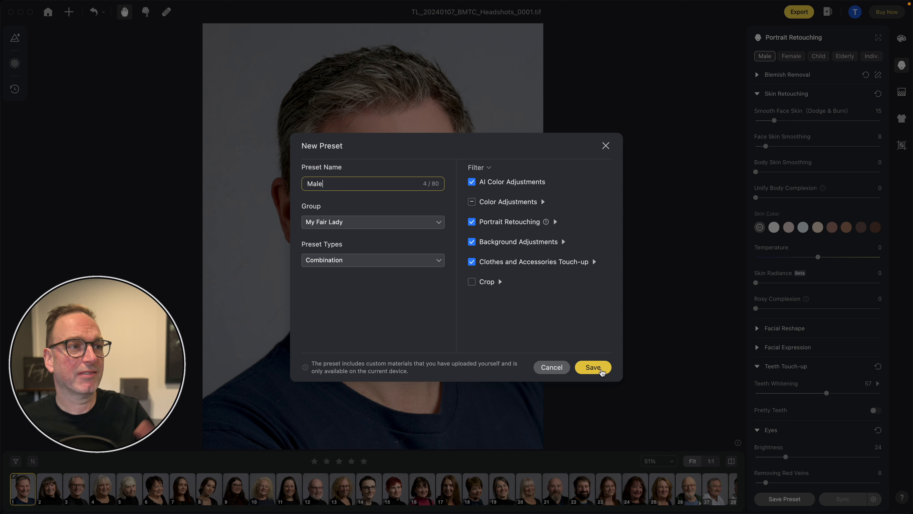
pyautogui.click(600, 370)
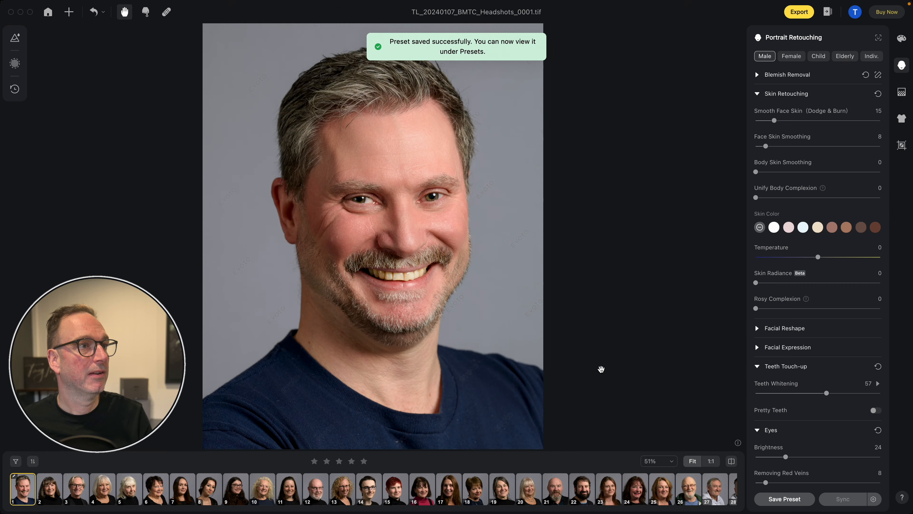
# - Apply the Male preset from the My Fair Lady group to the third headshot
pyautogui.click(76, 496)
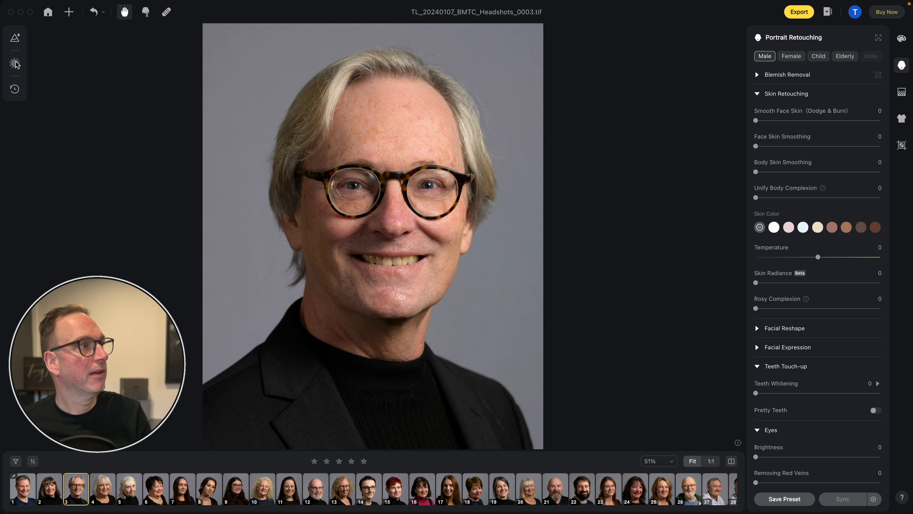
pyautogui.click(15, 39)
pyautogui.click(88, 63)
pyautogui.click(34, 110)
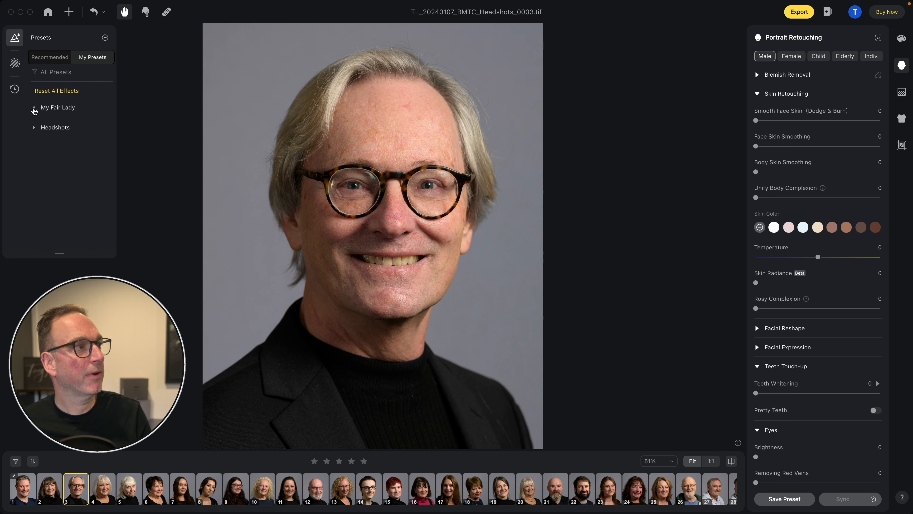
pyautogui.click(47, 130)
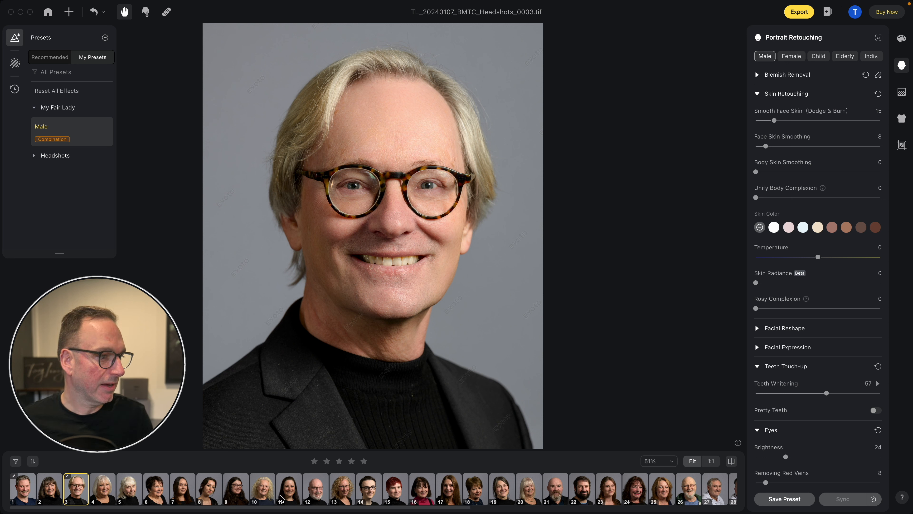
# - Sync the third headshot's color, portrait, background and clothing settings, excluding Crop, to the other male headshots, including 12, 14, 21, 22, 26 and 27
pyautogui.keyDown('super'); pyautogui.click(313, 495); pyautogui.keyUp('super')
pyautogui.keyDown('super'); pyautogui.click(379, 495); pyautogui.keyUp('super')
pyautogui.keyDown('super'); pyautogui.click(556, 489); pyautogui.keyUp('super')
pyautogui.keyDown('super'); pyautogui.click(582, 489); pyautogui.keyUp('super')
pyautogui.keyDown('super'); pyautogui.click(688, 489); pyautogui.keyUp('super')
pyautogui.keyDown('super'); pyautogui.click(715, 490); pyautogui.keyUp('super')
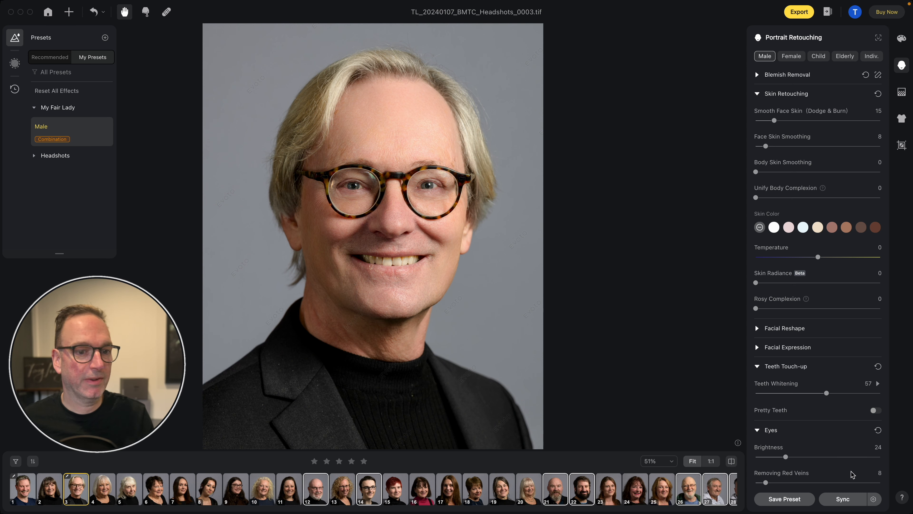
pyautogui.click(845, 500)
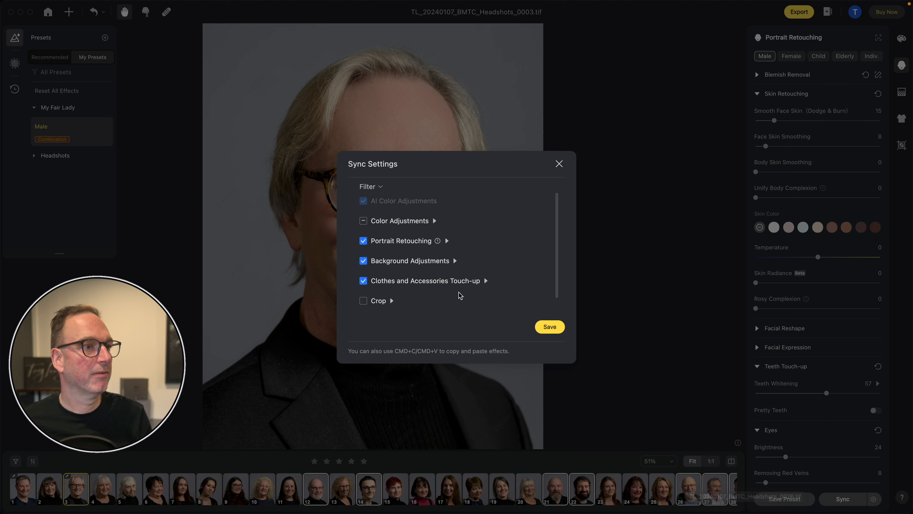
pyautogui.click(546, 328)
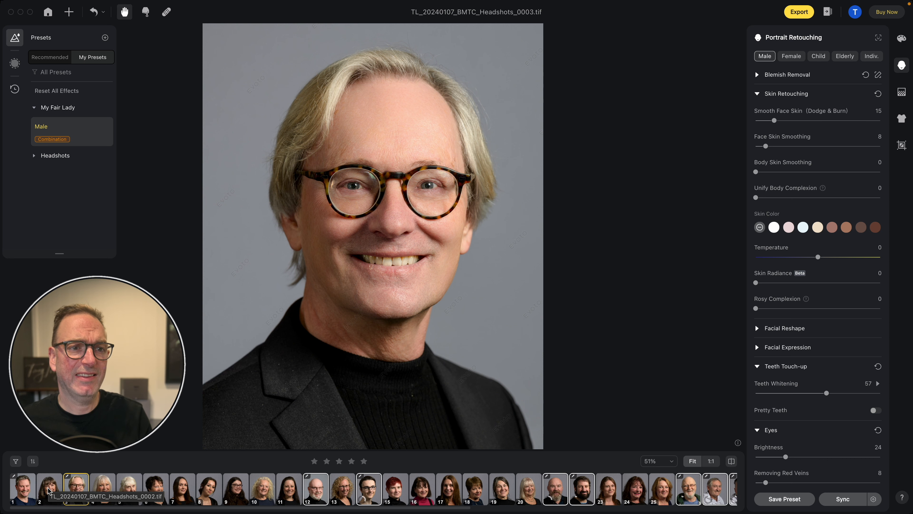
# - Retouch the second headshot as Female, setting Eye Wrinkle to 20, Dark Circle to 22 and Double Chin to 24
pyautogui.click(49, 490)
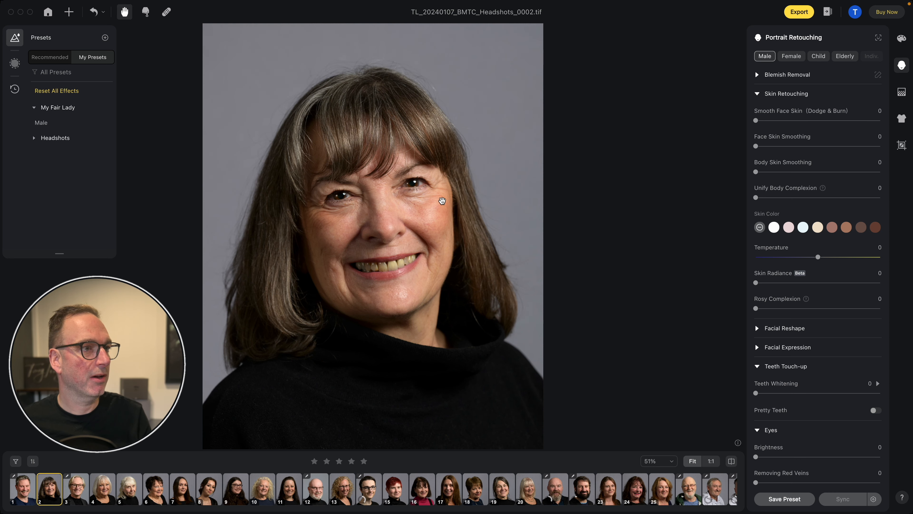
pyautogui.scroll(-1, 845, 82)
pyautogui.click(791, 56)
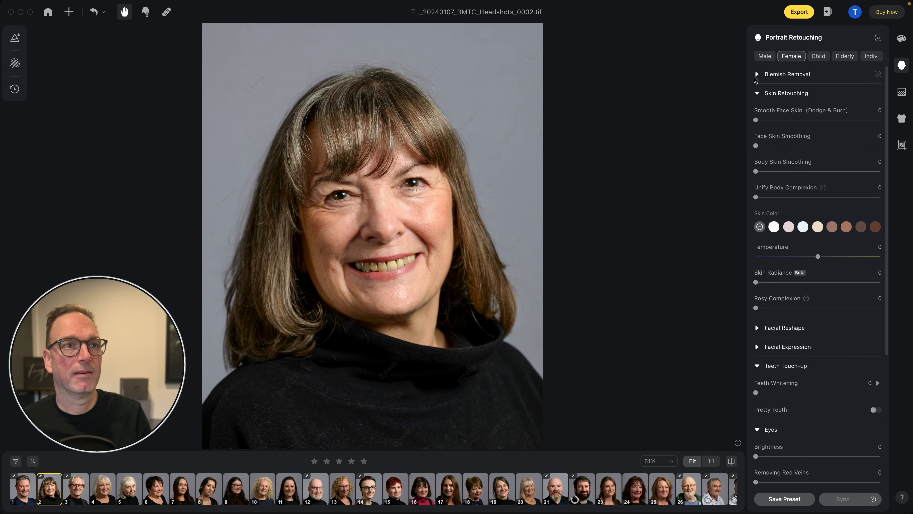
pyautogui.click(757, 74)
pyautogui.moveTo(756, 101); pyautogui.dragTo(803, 102)
pyautogui.moveTo(756, 224); pyautogui.dragTo(787, 225)
# - Set Smooth Face Skin (Dodge & Burn) to 19, Skin Radiance to 12, Teeth Whitening to 45, eye Brightness to 19 and Removing Red Veins to 14
pyautogui.scroll(-15, 788, 252)
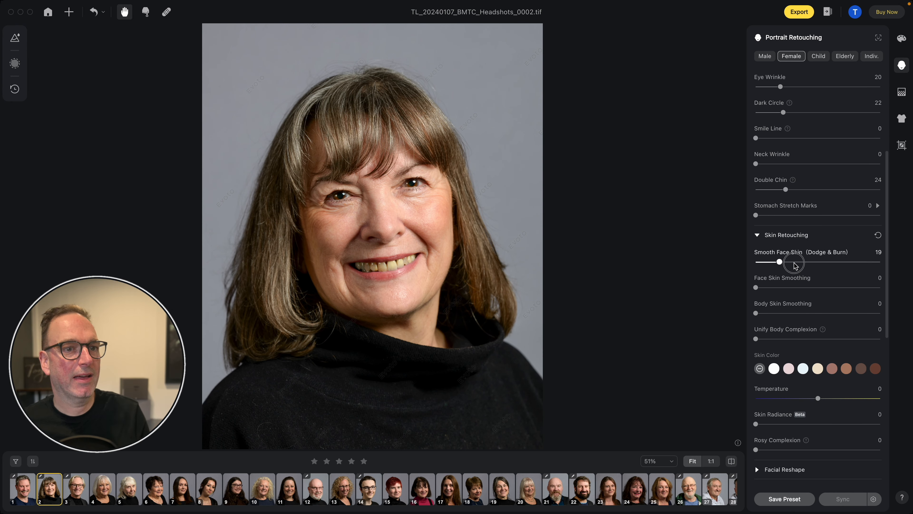
pyautogui.moveTo(756, 297); pyautogui.dragTo(809, 297)
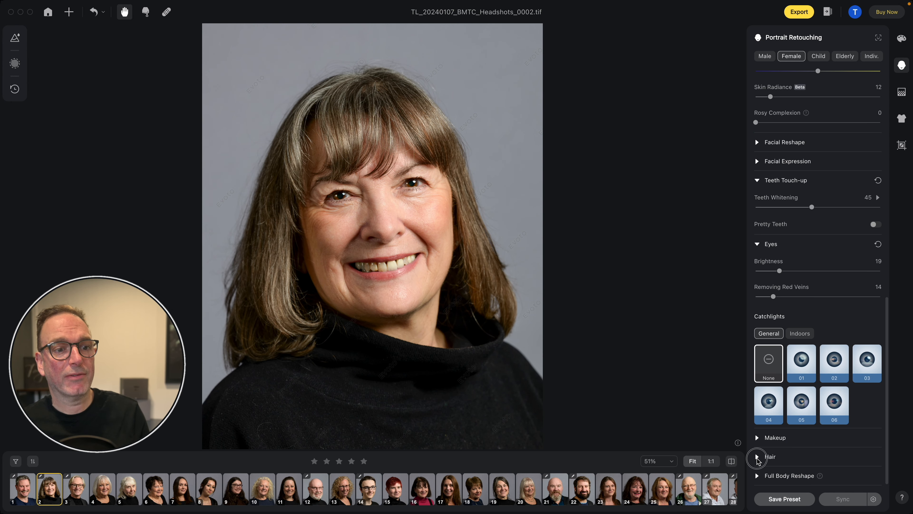
# - Set Remove Stray Hairs to 74 in the second headshot's hair settings and inspect the crown of the head up close
pyautogui.click(757, 457)
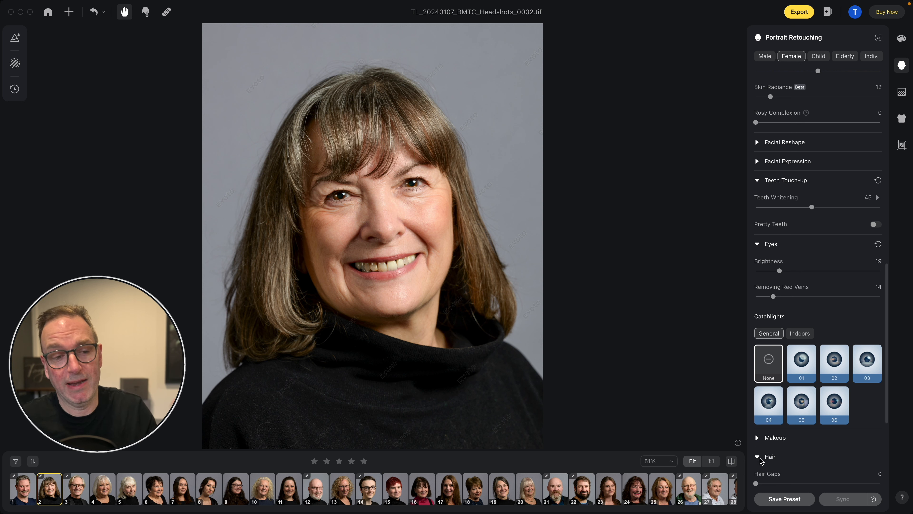
pyautogui.scroll(-10, 760, 461)
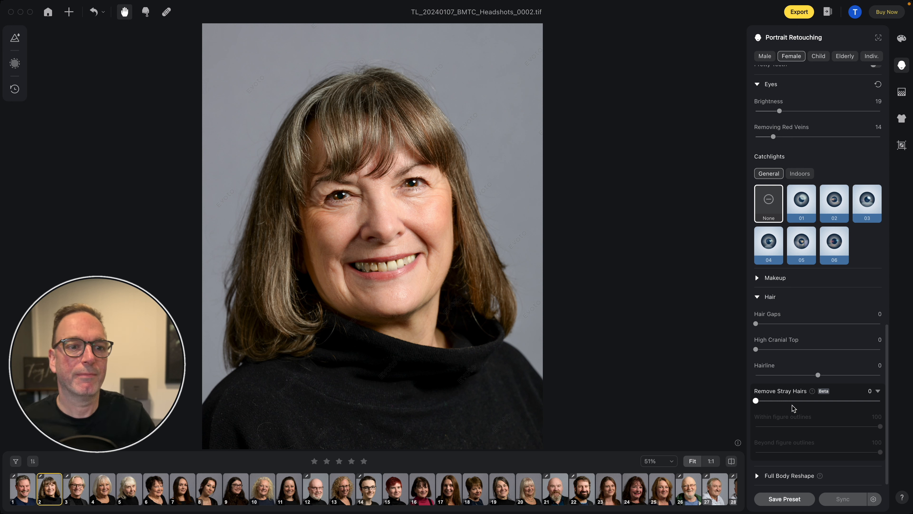
pyautogui.click(788, 401)
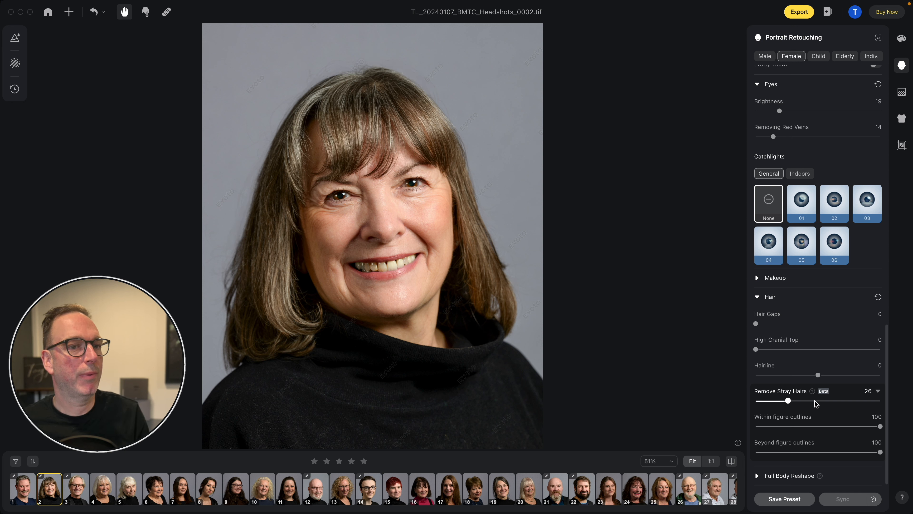
pyautogui.click(817, 401)
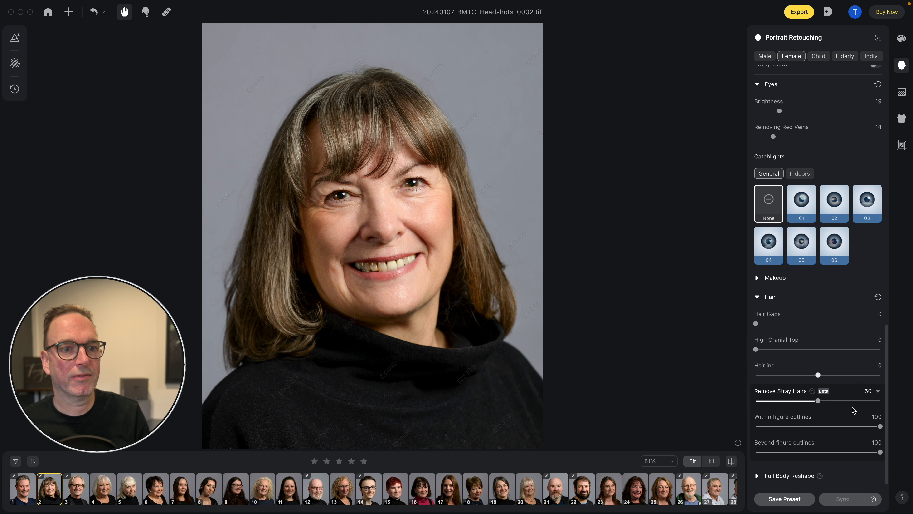
pyautogui.click(848, 401)
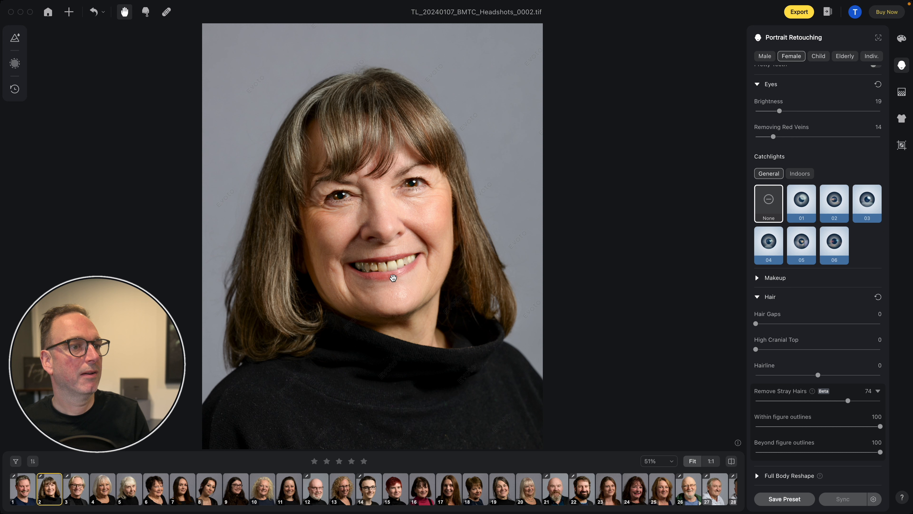
pyautogui.click(393, 278)
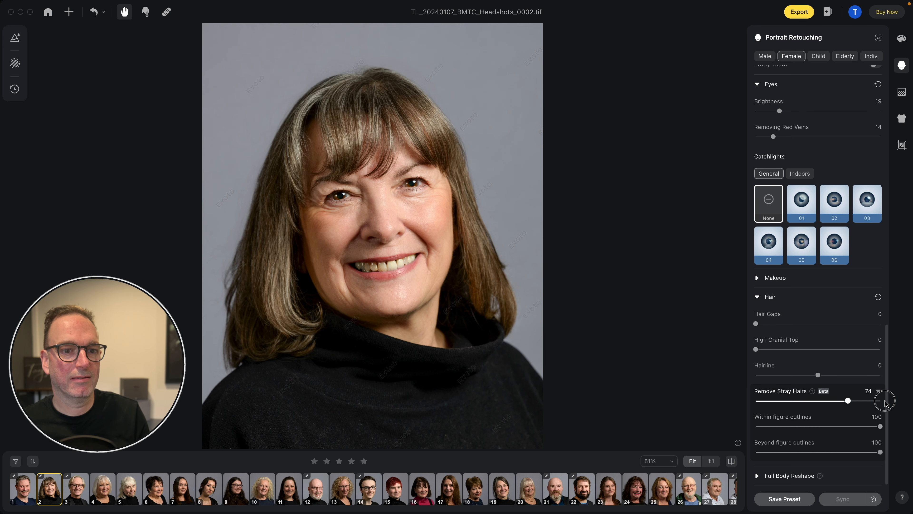
# - Set Remove Stray Hairs to 84 in the second headshot's hair settings
pyautogui.moveTo(849, 402); pyautogui.dragTo(879, 404)
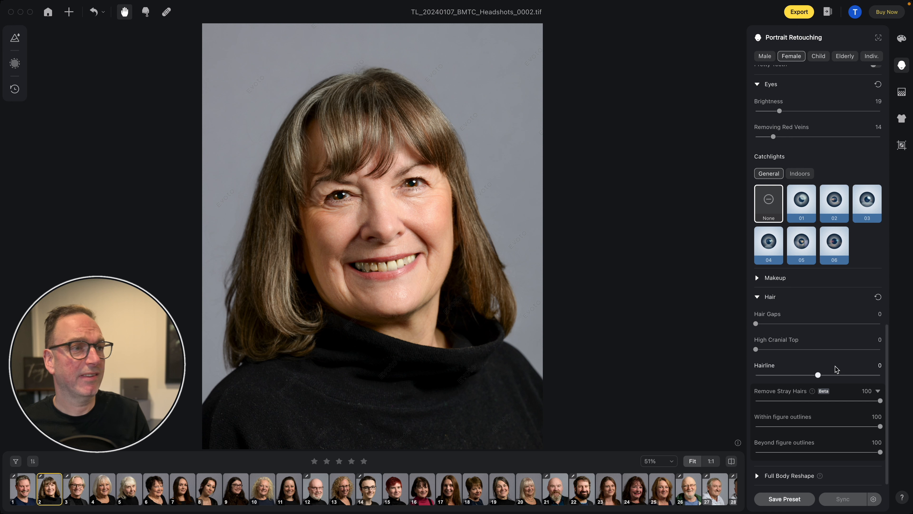
pyautogui.click(864, 402)
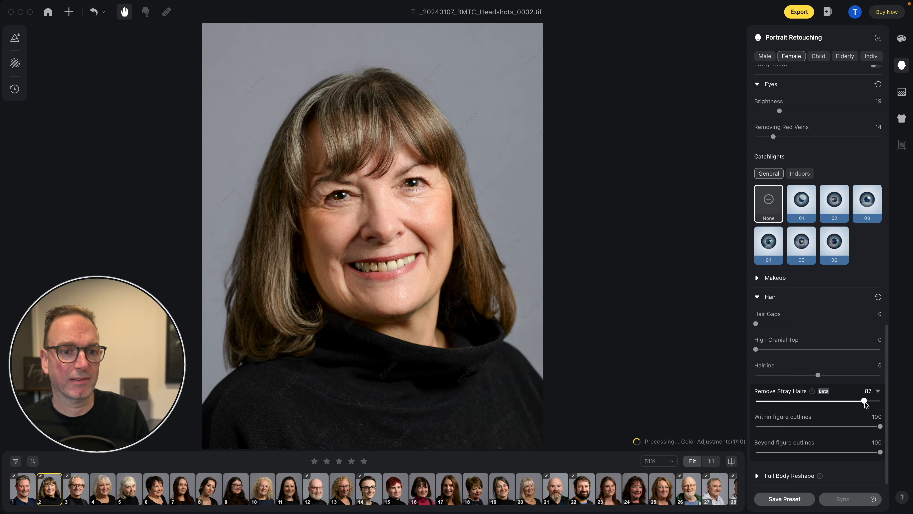
pyautogui.moveTo(865, 402); pyautogui.dragTo(860, 400)
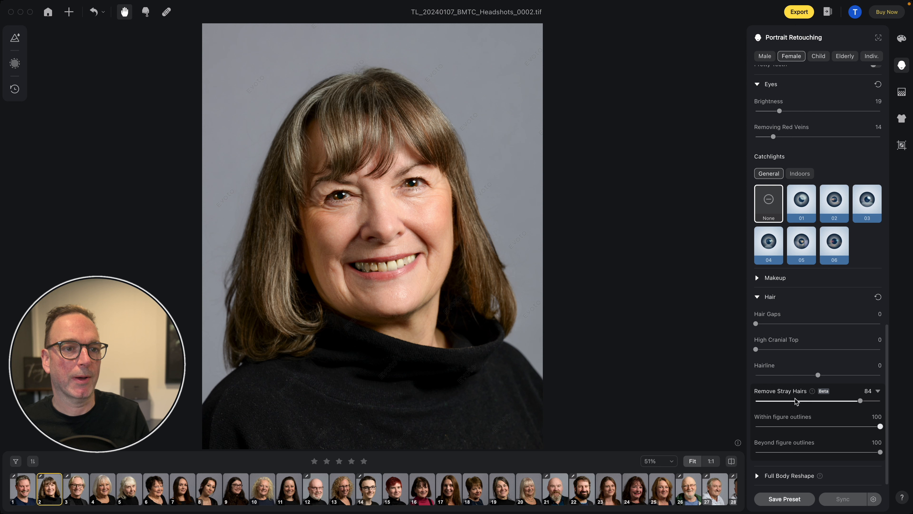
pyautogui.scroll(6, 795, 351)
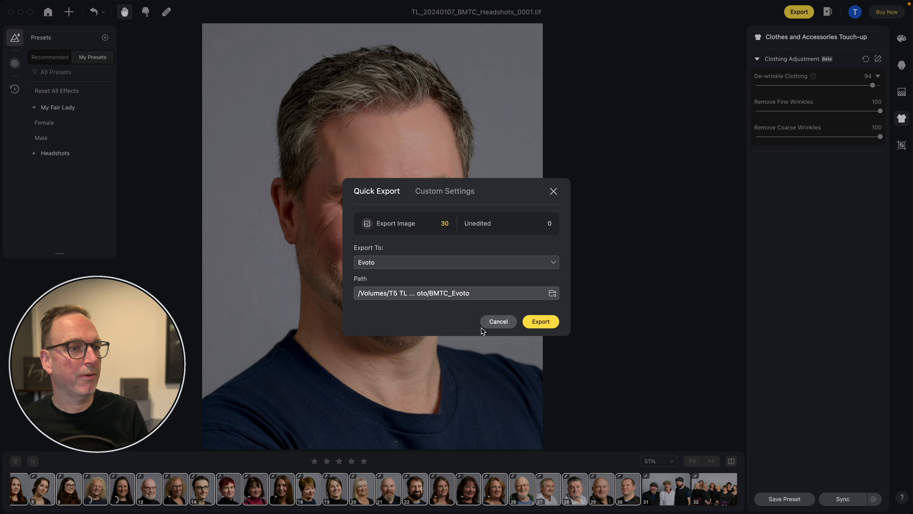
# - Cancel the Quick Export, switch to Finder and show the BMTC_Evoto export folder's images as icons
pyautogui.click(499, 322)
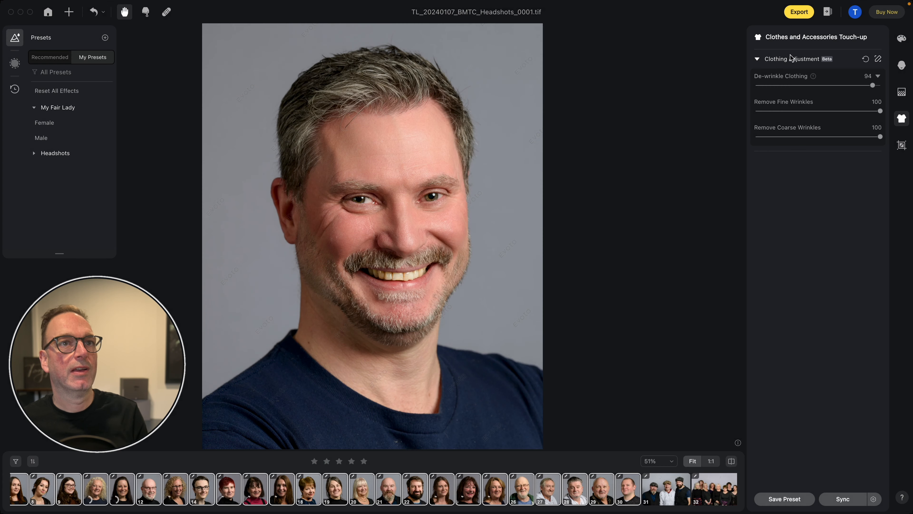
pyautogui.click(829, 12)
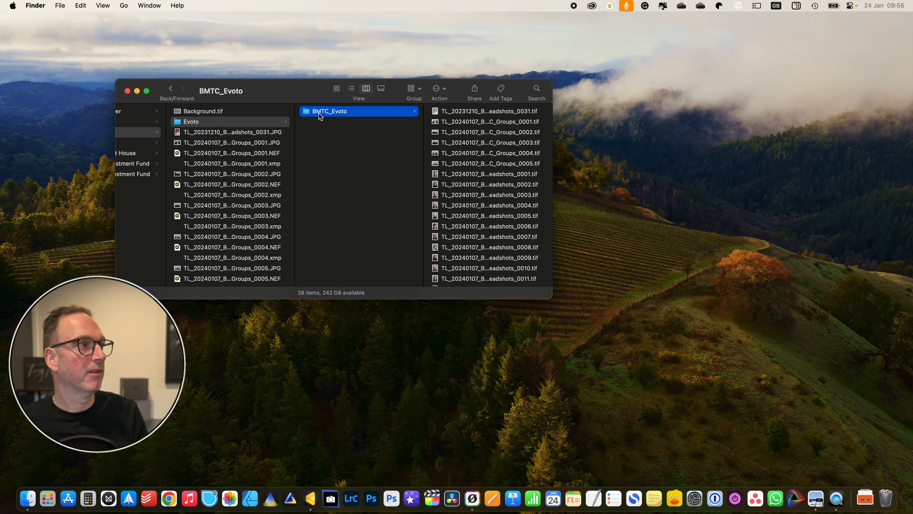
pyautogui.click(336, 88)
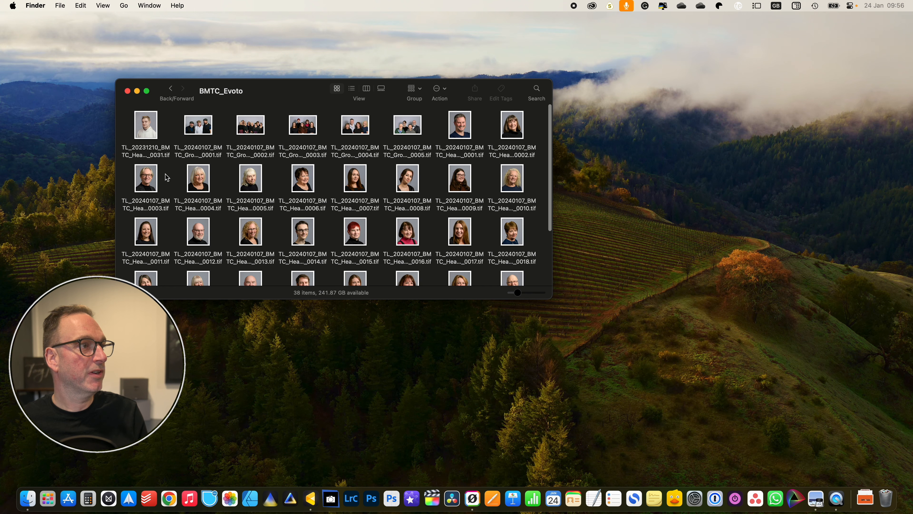
# - Preview the exported headshots full size one after another in Quick Look, from 0003 to 0010
pyautogui.click(154, 181)
pyautogui.press('space')
pyautogui.press('Right')
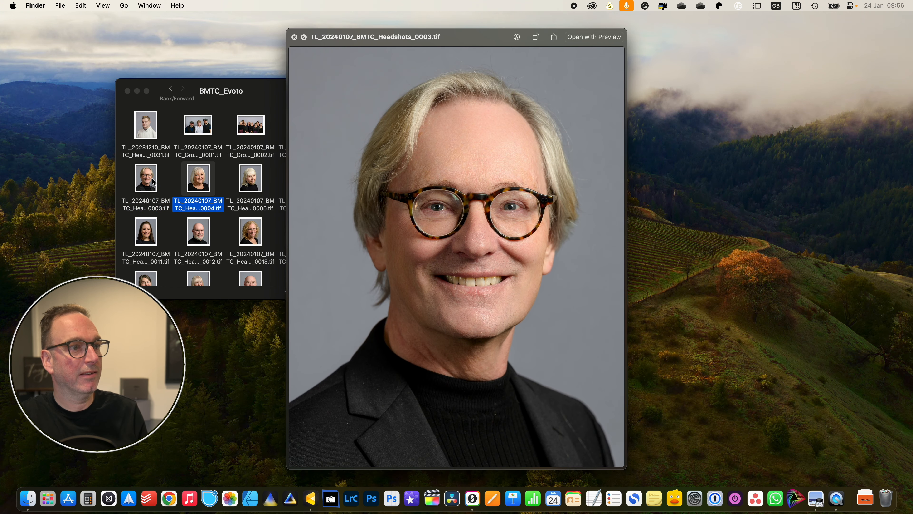
pyautogui.press('Right')
pyautogui.press('Right')
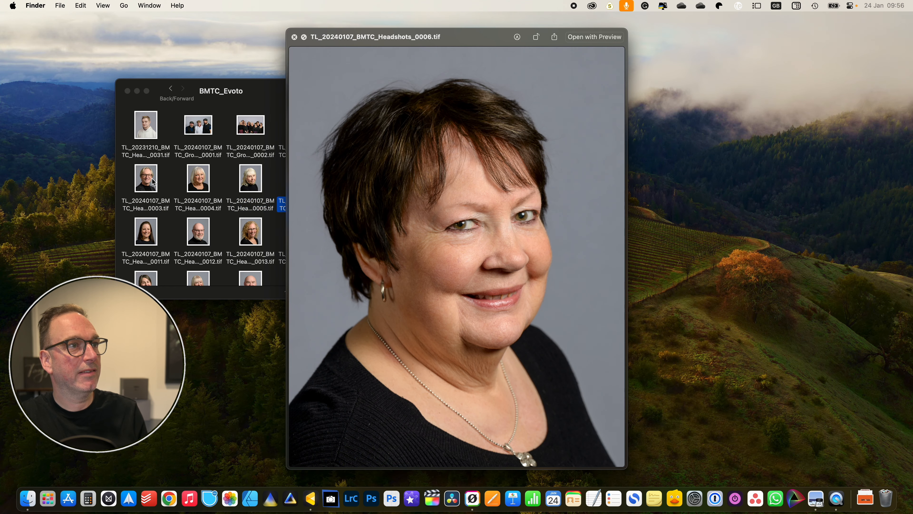
pyautogui.press('Right')
pyautogui.press('Right')
pyautogui.press('Right')
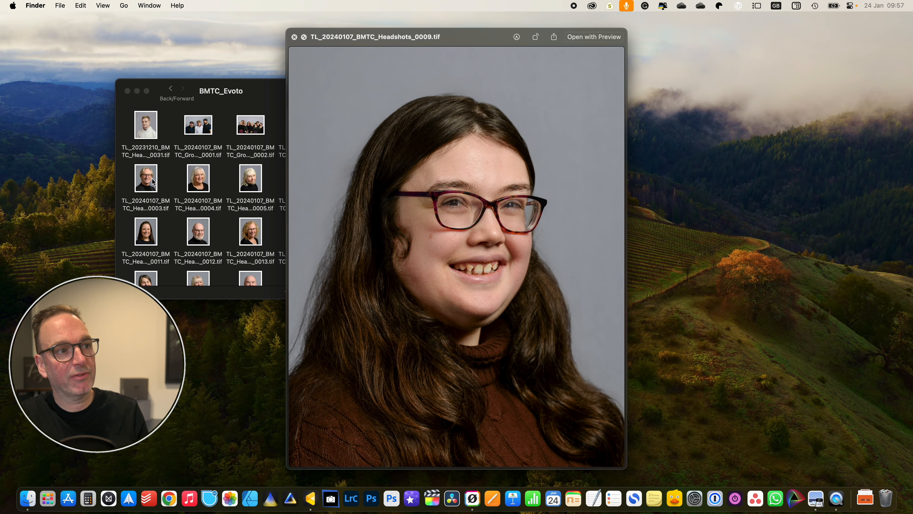
pyautogui.press('Right')
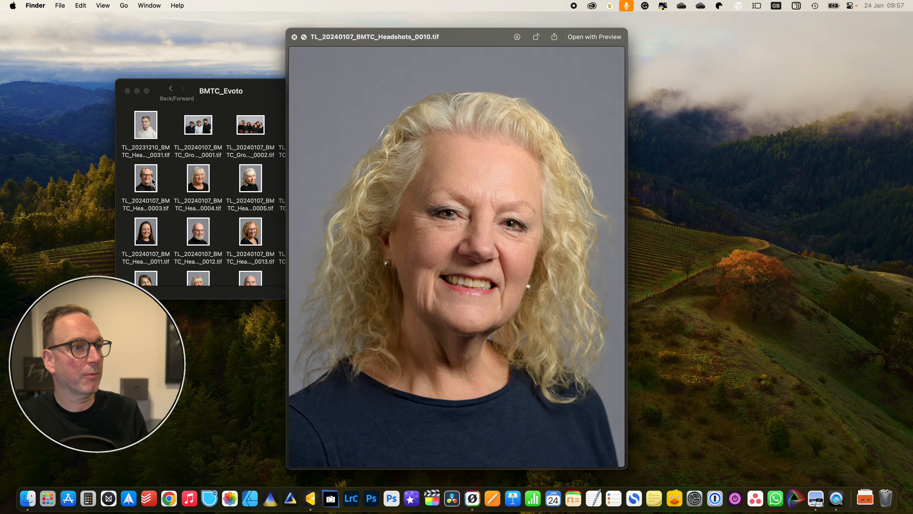
# - Skip ahead to exported headshot 0025, step back through the previews to 0021, and close Quick Look
pyautogui.press('Down')
pyautogui.press('Down')
pyautogui.press('Down')
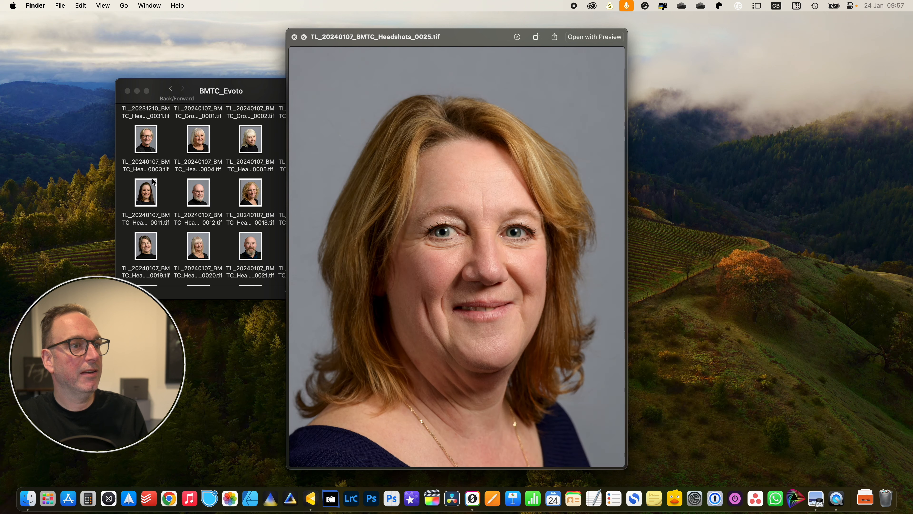
pyautogui.press('Left')
pyautogui.press('Left')
pyautogui.press('Left')
pyautogui.press('Left')
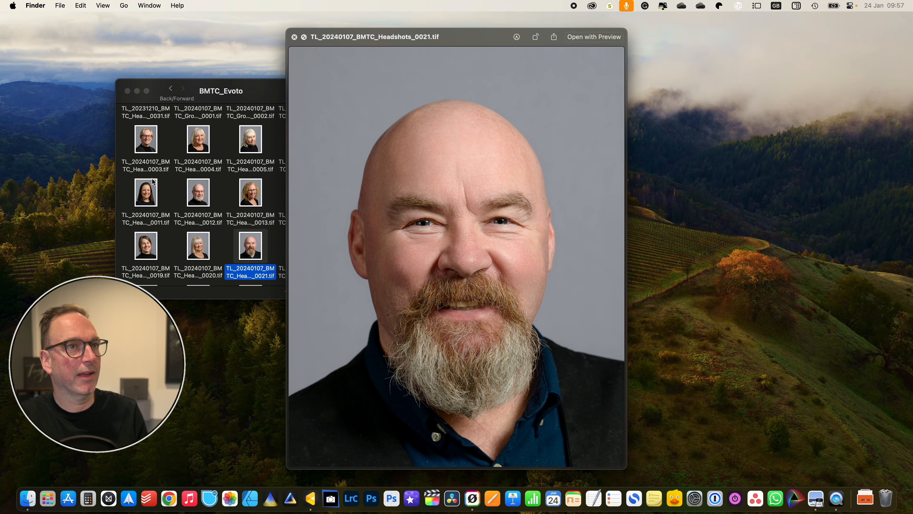
pyautogui.press('space')
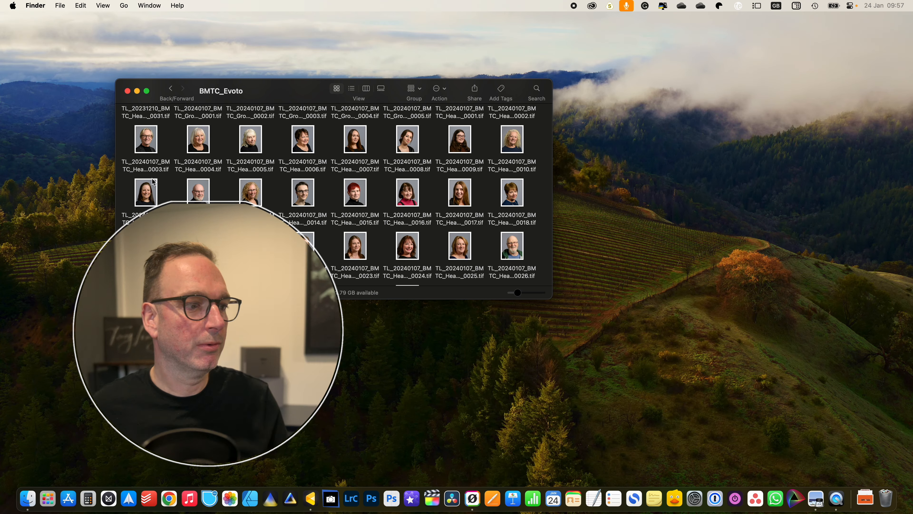